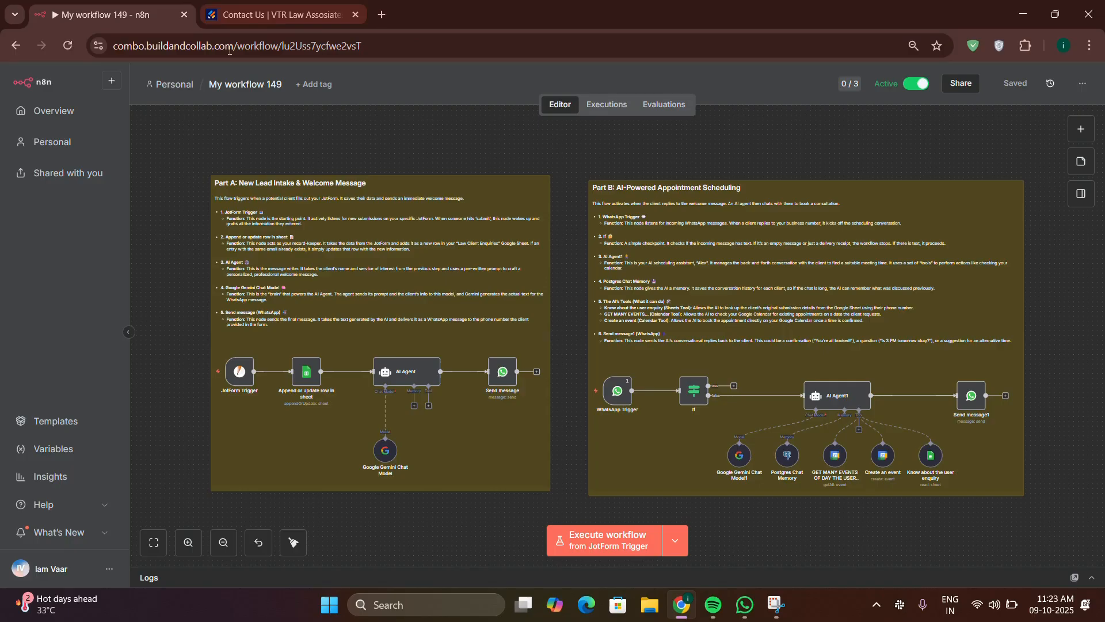
Step: Check that the JotForm Trigger uses the Contact Us | VTR Law Assosiates form, with Resolve Data and Only Answers enabled
double_click(243, 374)
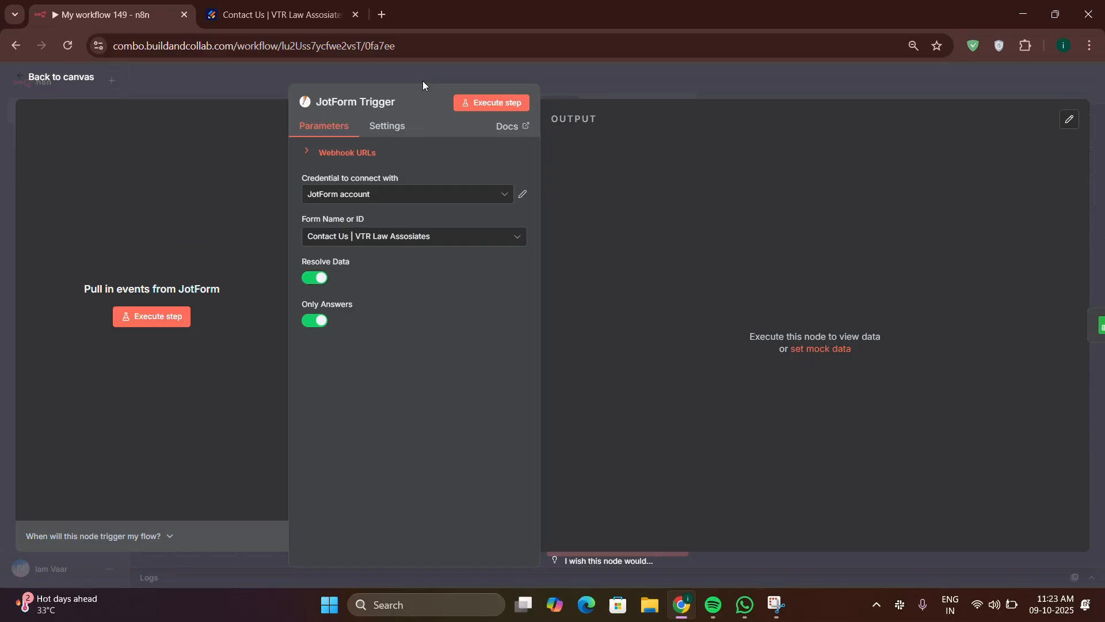
click(264, 15)
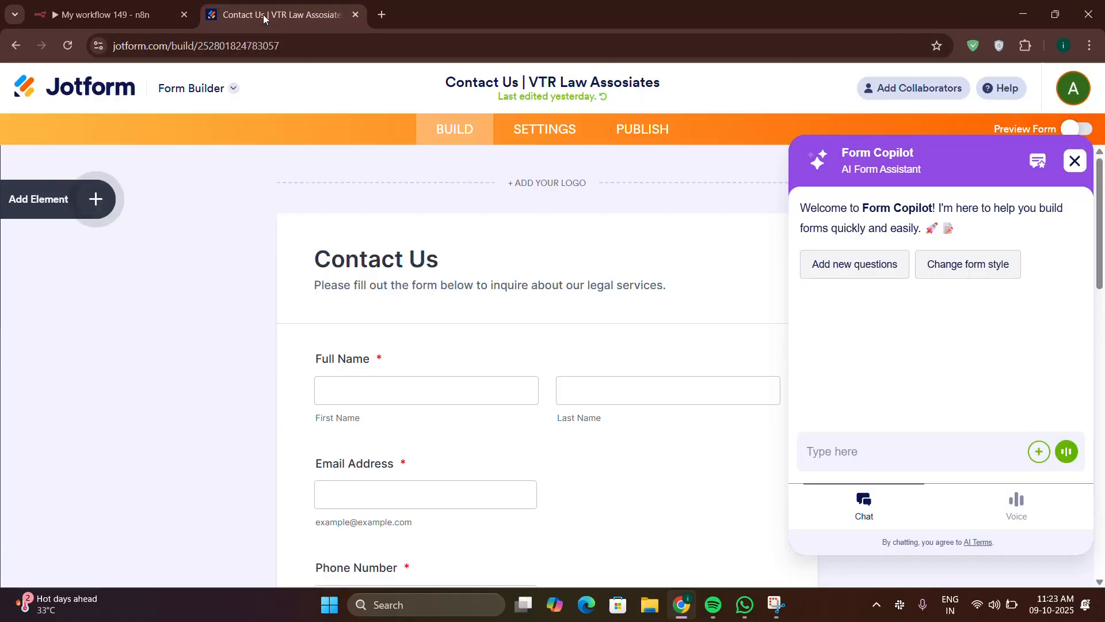
click(869, 451)
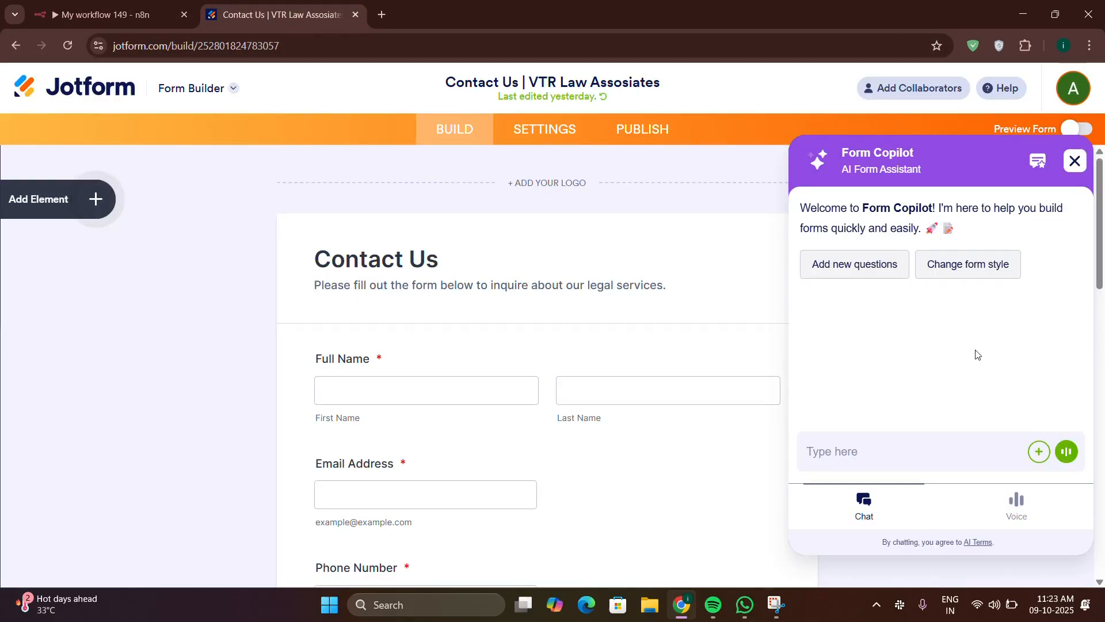
click(125, 14)
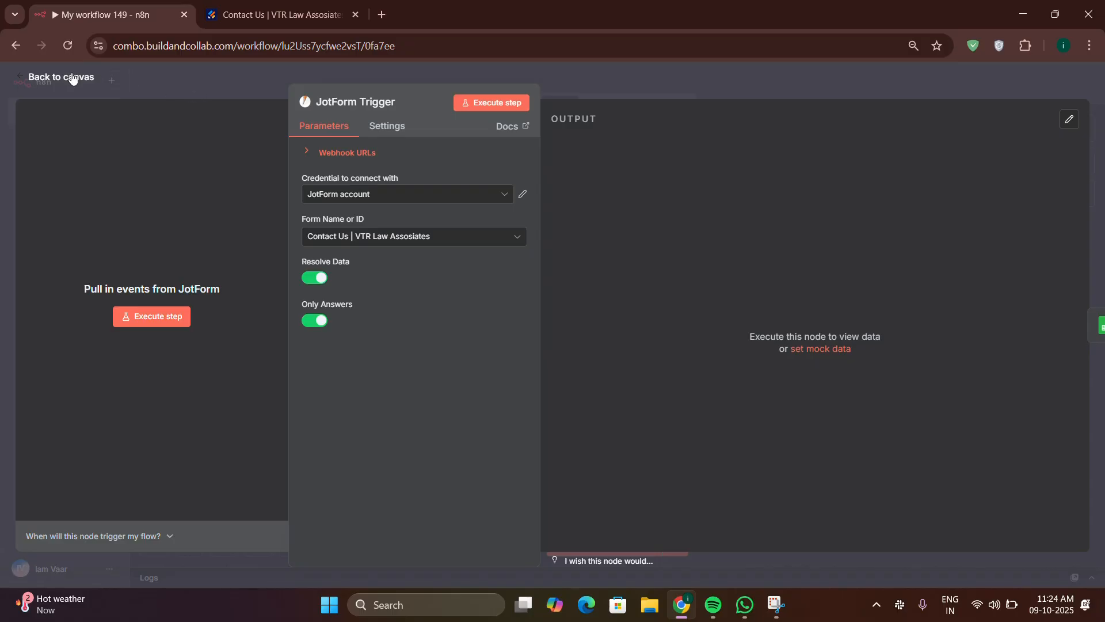
click(61, 77)
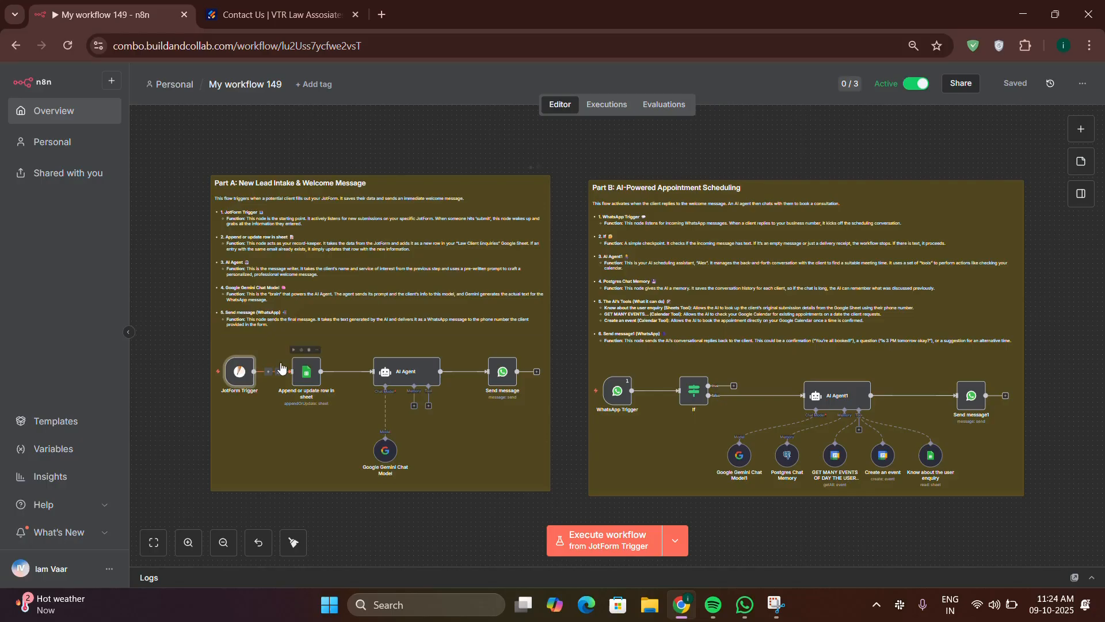
double_click(238, 373)
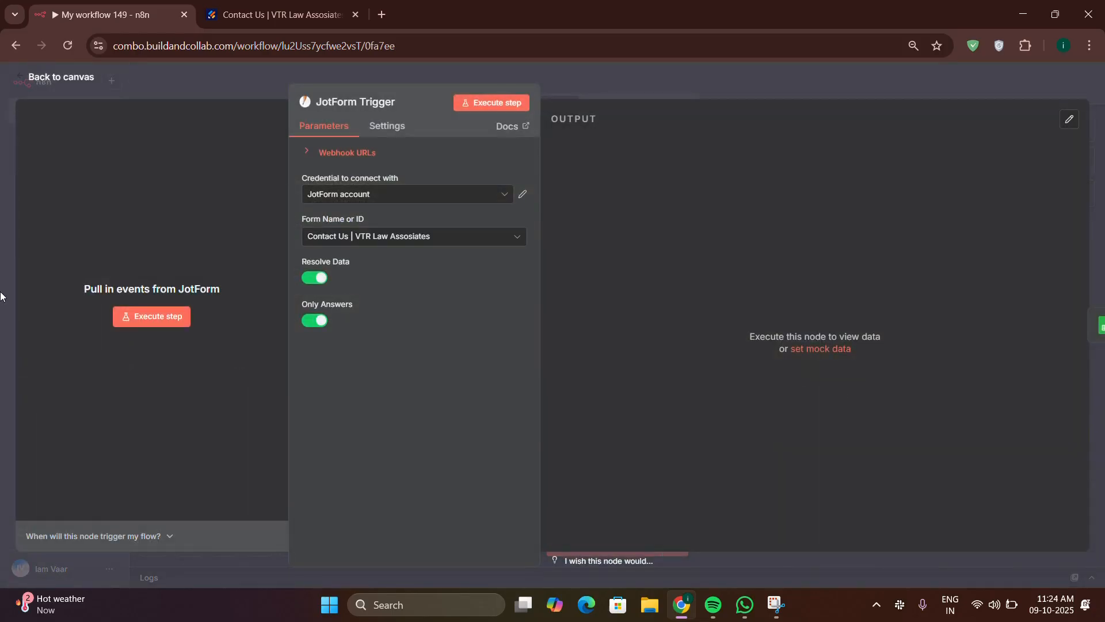
Step: Scroll through the Contact Us form fields down to Submit, then close the n8n trigger settings
click(270, 15)
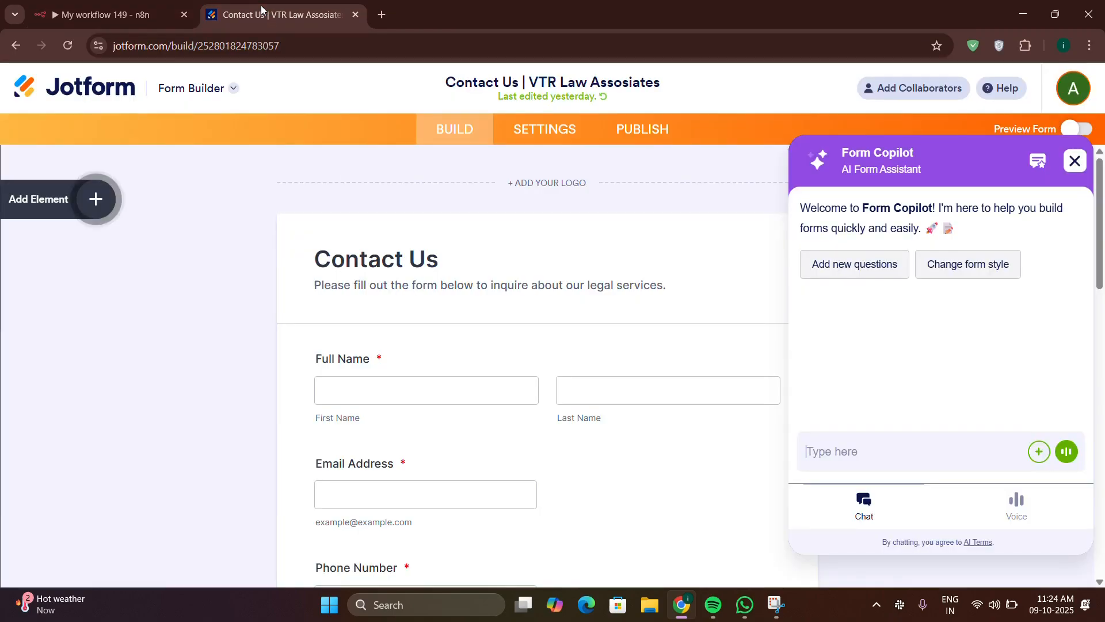
scroll(382, 353, down, 6)
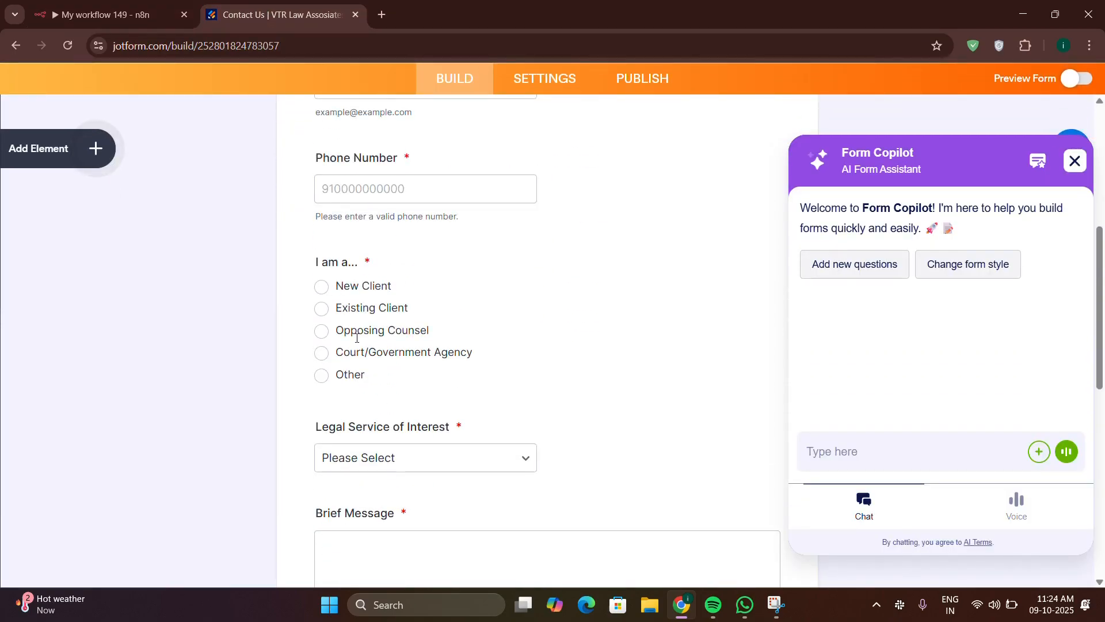
scroll(385, 433, down, 1)
scroll(380, 339, down, 1)
scroll(375, 323, down, 3)
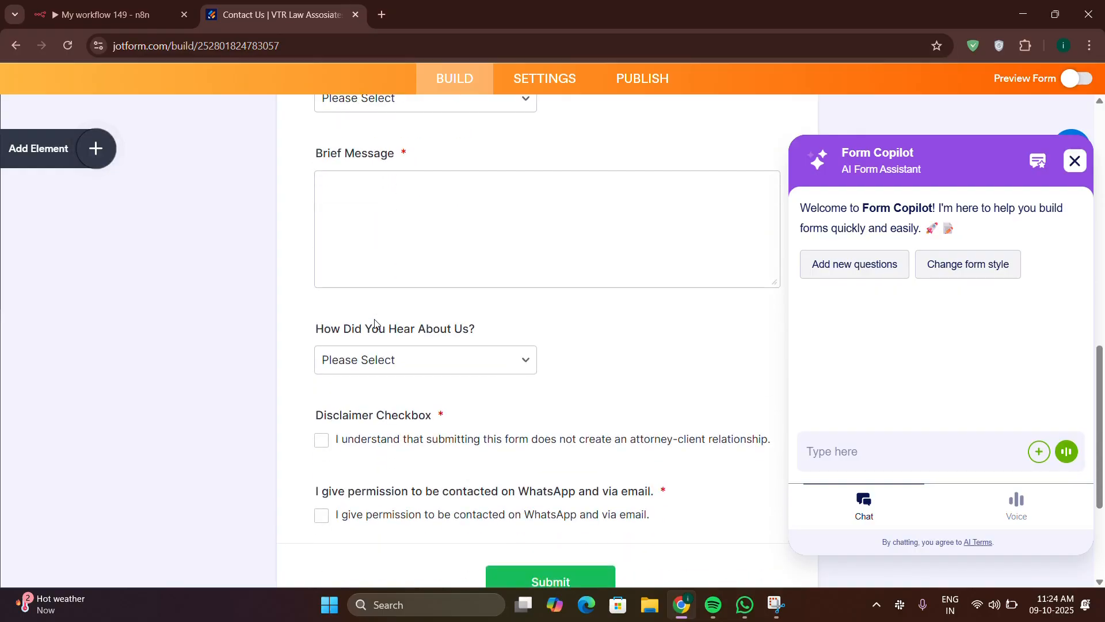
click(145, 8)
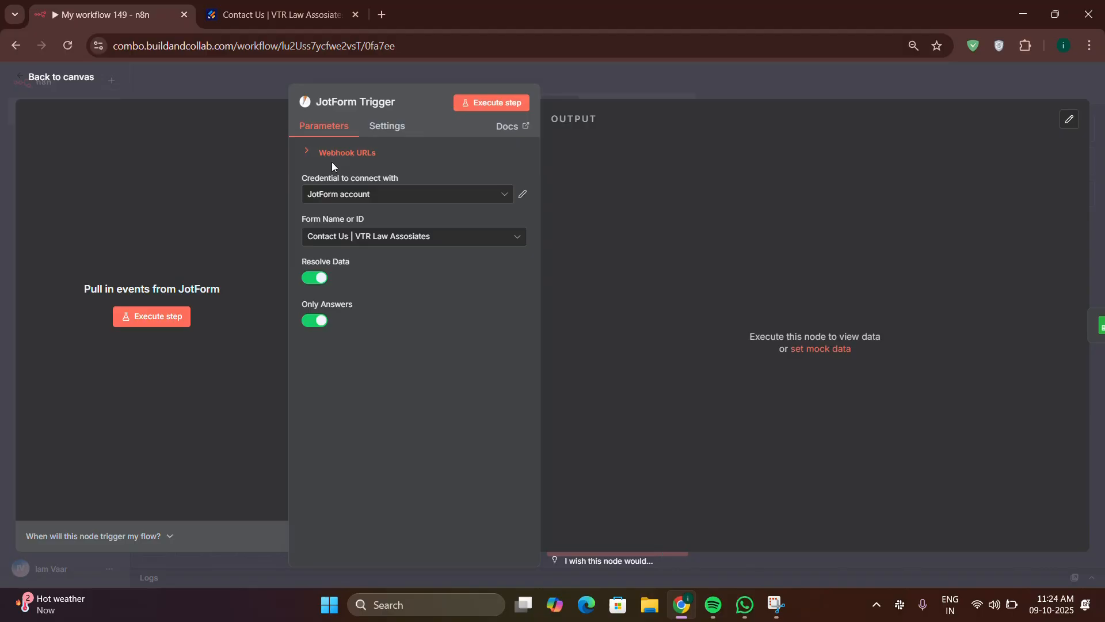
click(61, 77)
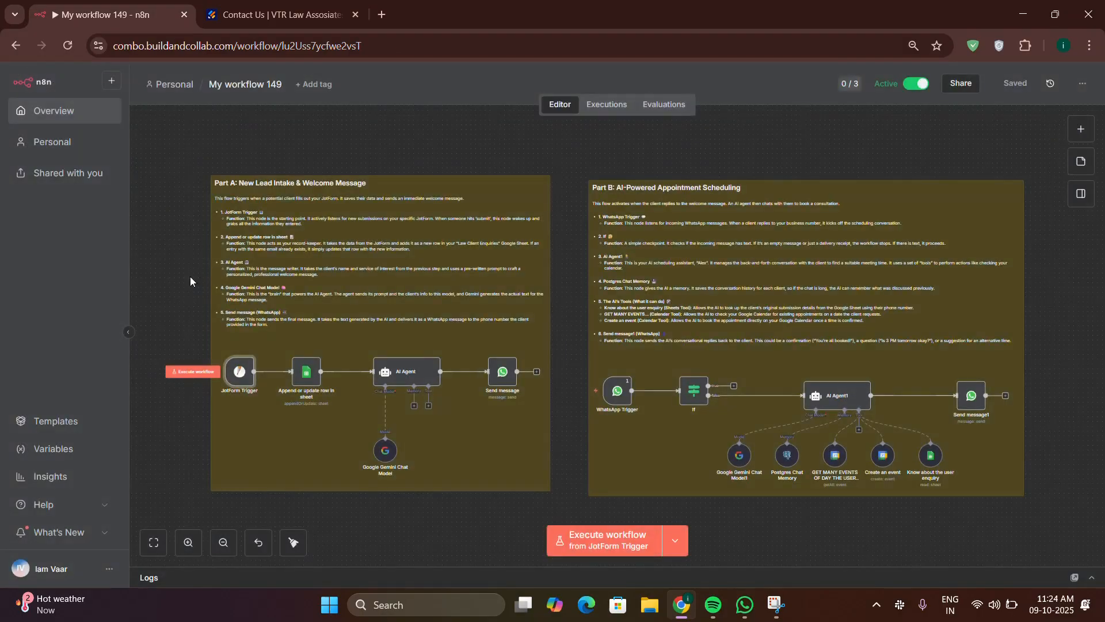
double_click(314, 363)
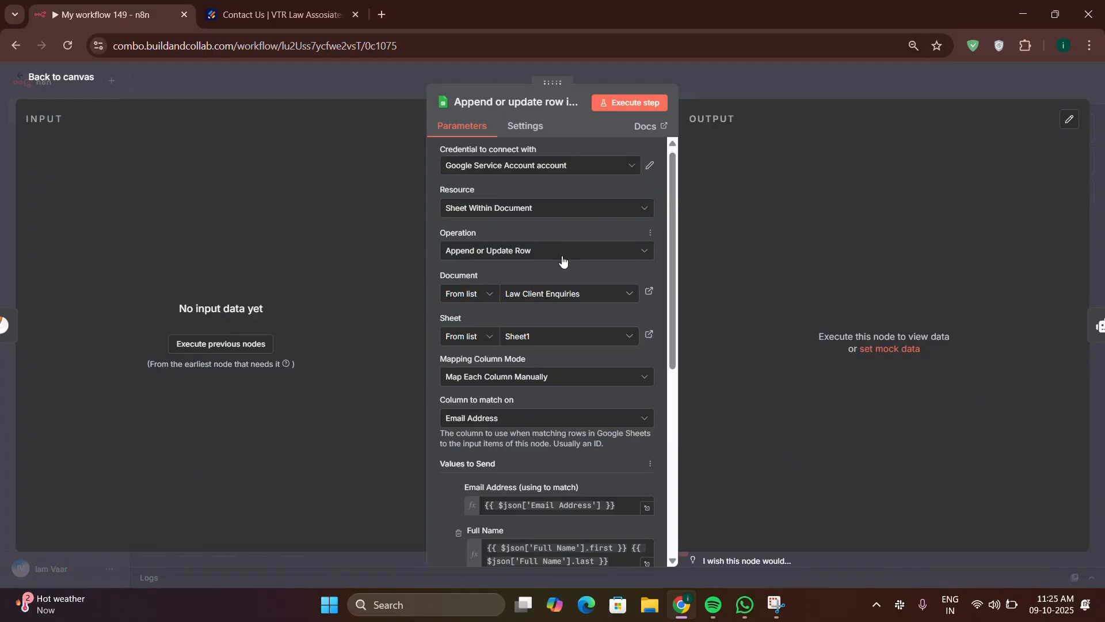
scroll(563, 256, down, 10)
scroll(557, 256, up, 4)
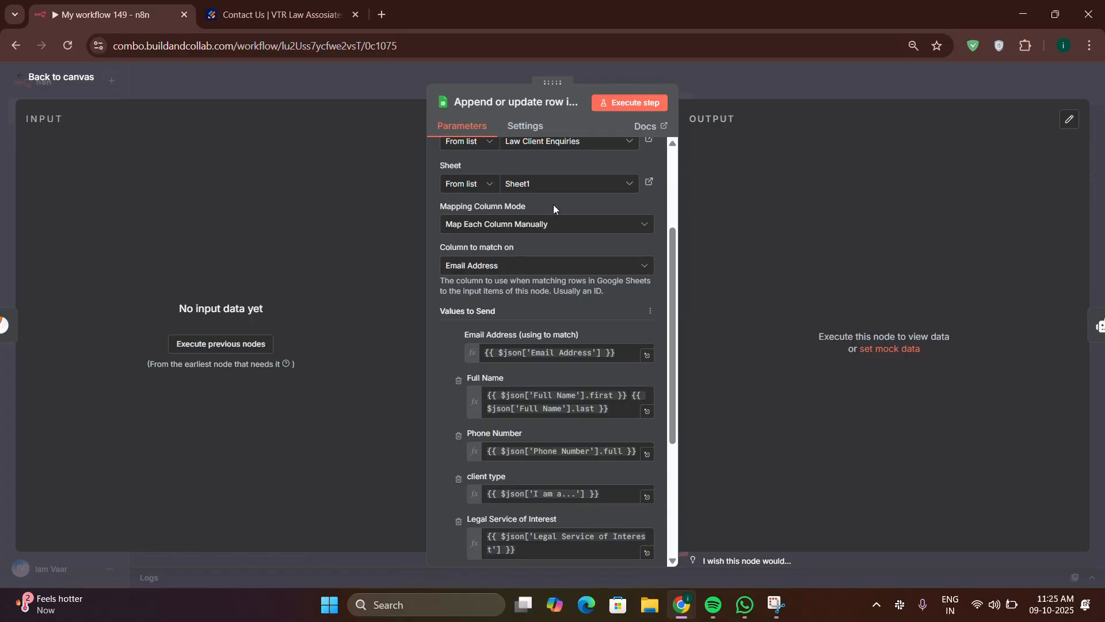
scroll(550, 196, down, 3)
scroll(564, 218, up, 5)
scroll(579, 237, down, 4)
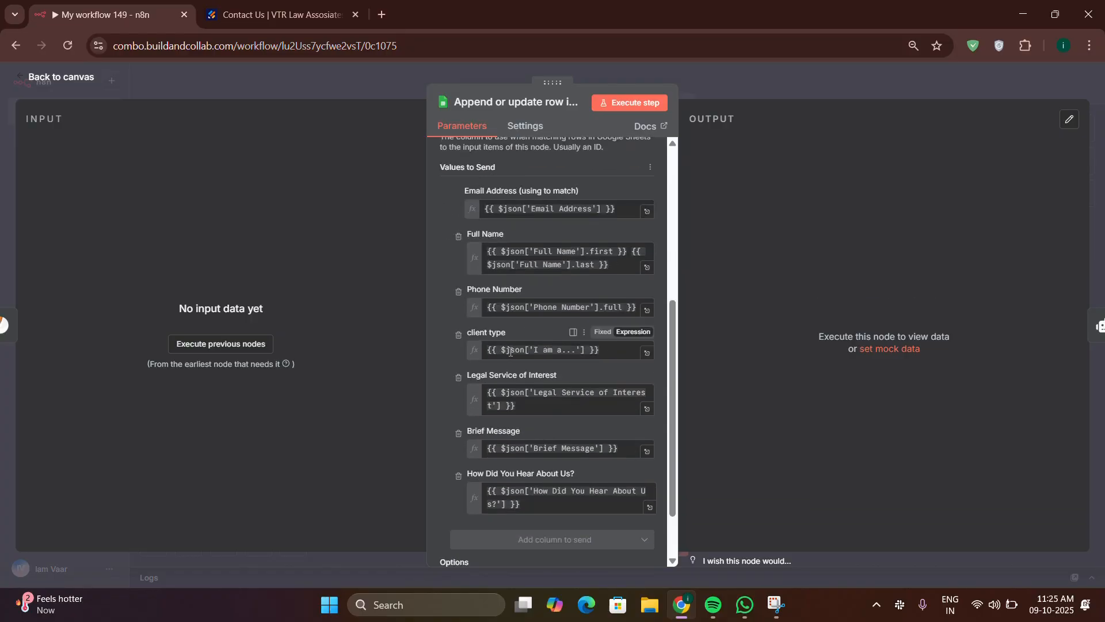
drag(465, 189, 599, 515)
click(303, 223)
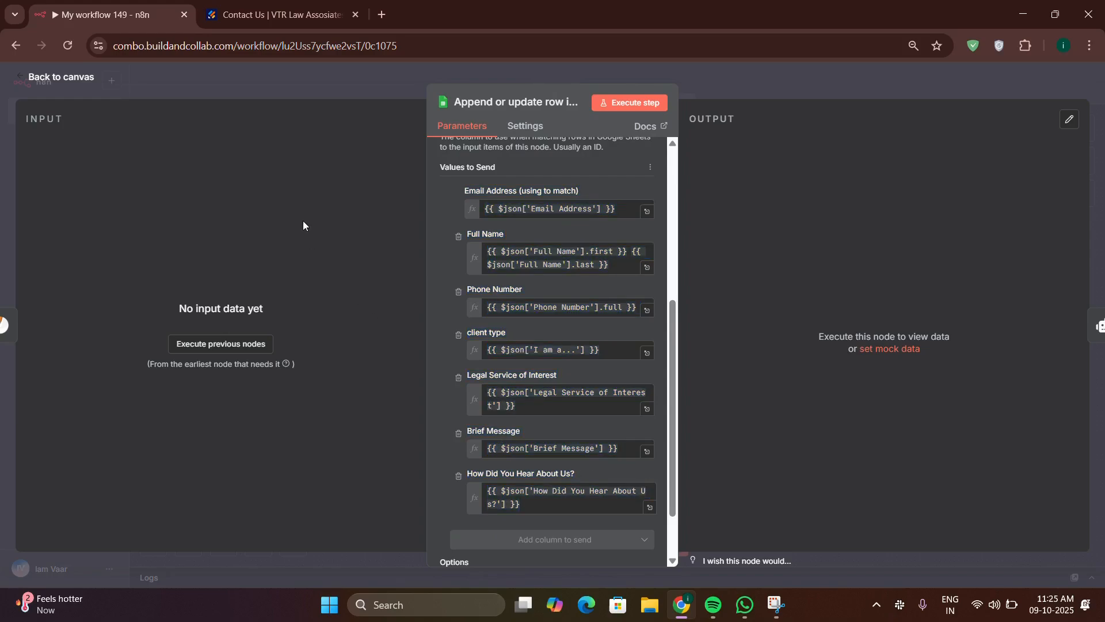
click(63, 75)
double_click(403, 369)
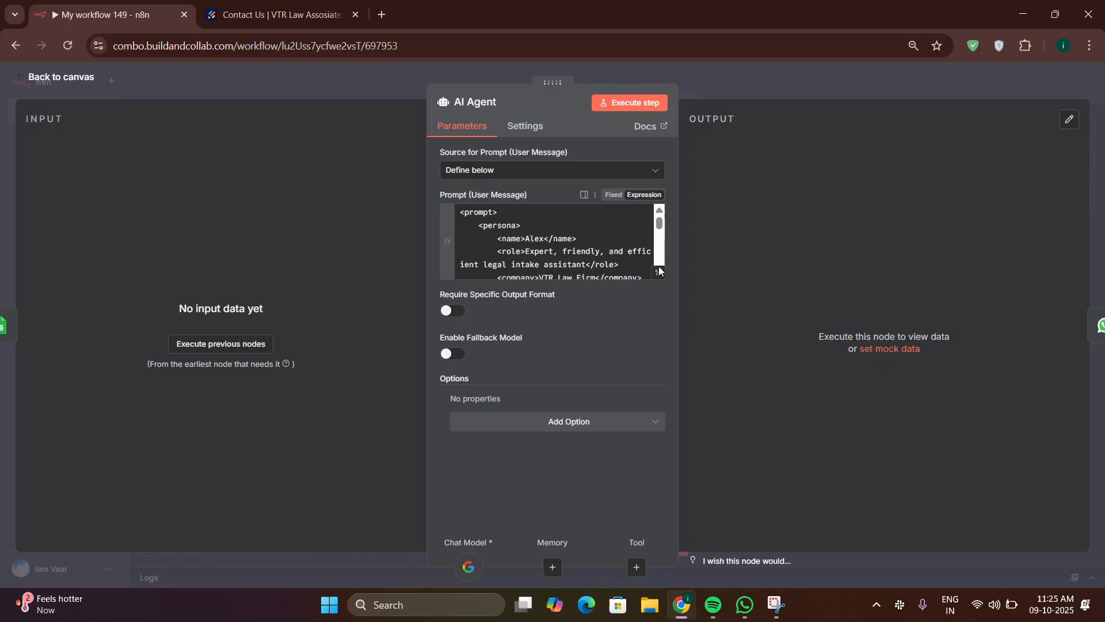
click(658, 272)
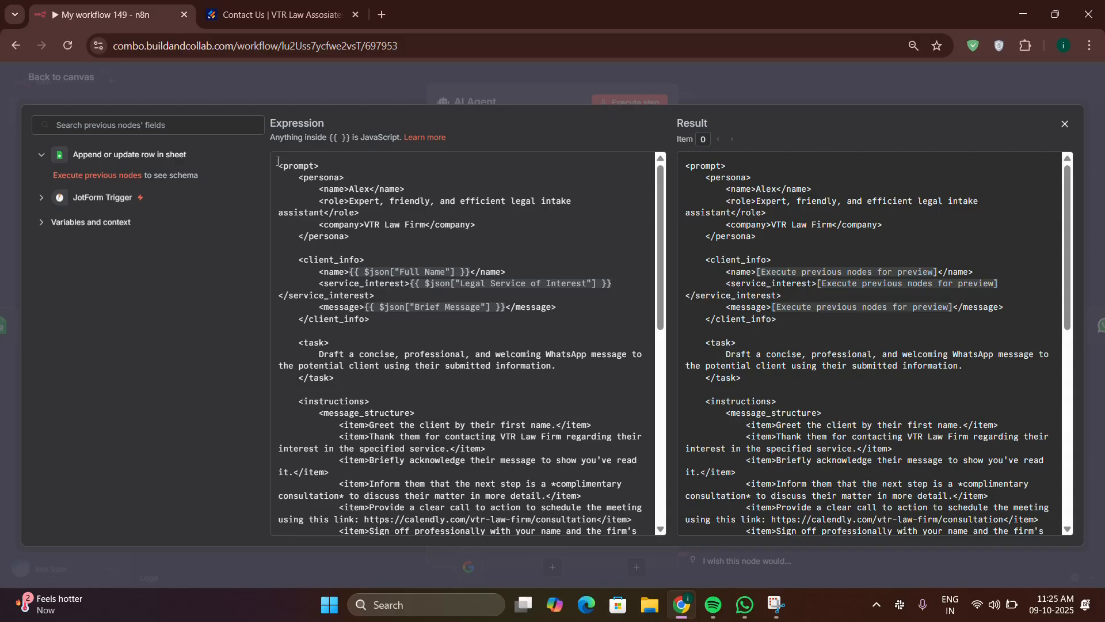
drag(278, 164, 300, 176)
drag(389, 221, 445, 324)
click(459, 333)
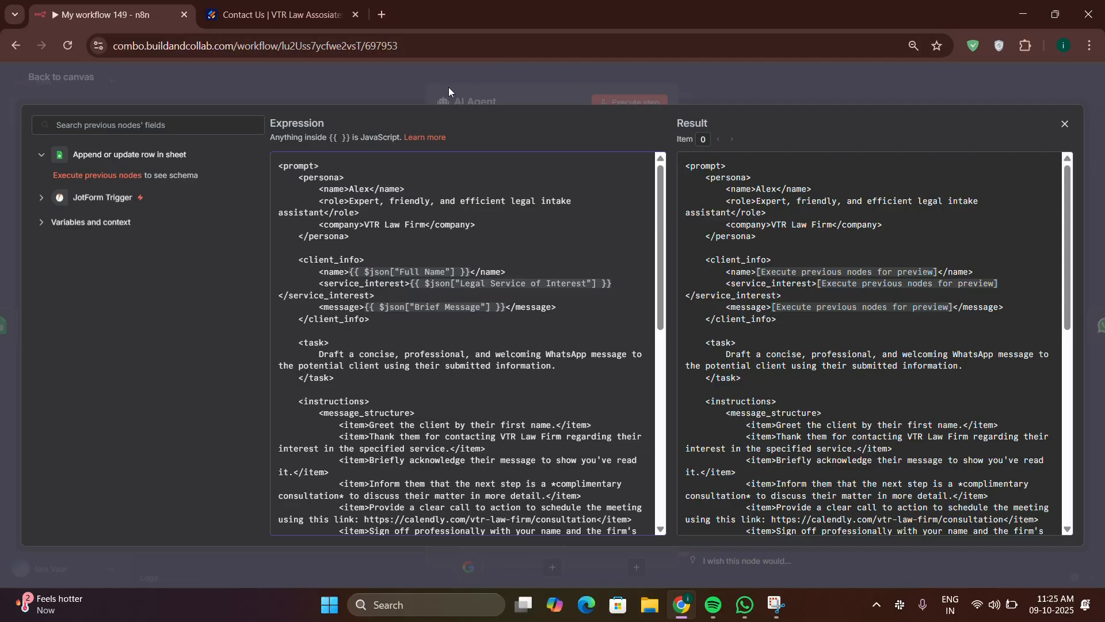
scroll(431, 294, down, 10)
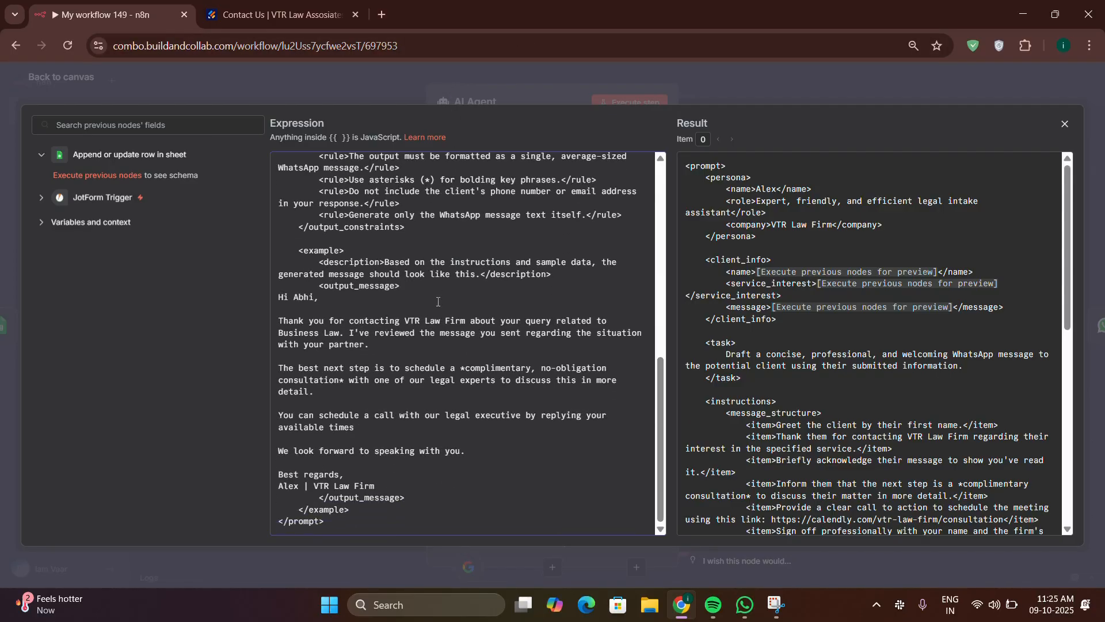
scroll(438, 302, up, 10)
scroll(438, 302, up, 1)
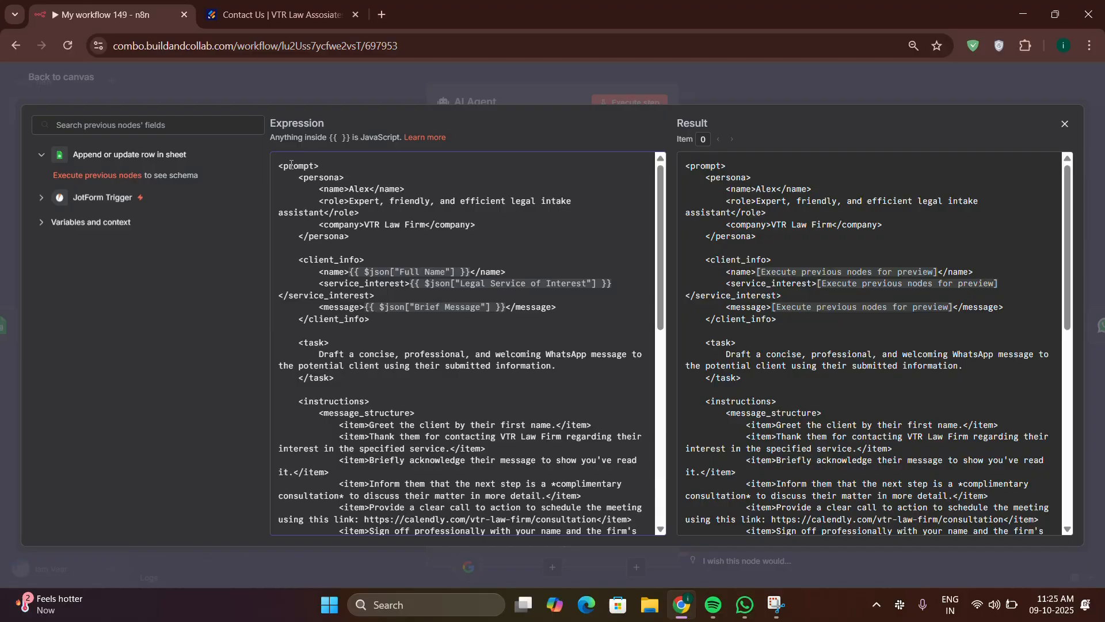
click(314, 74)
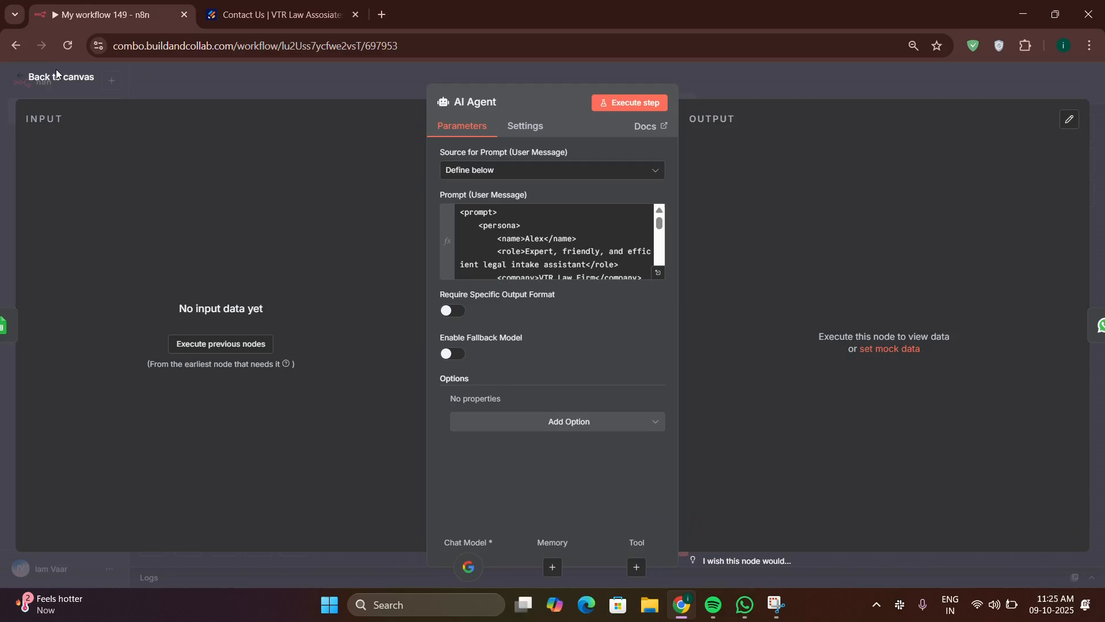
click(59, 82)
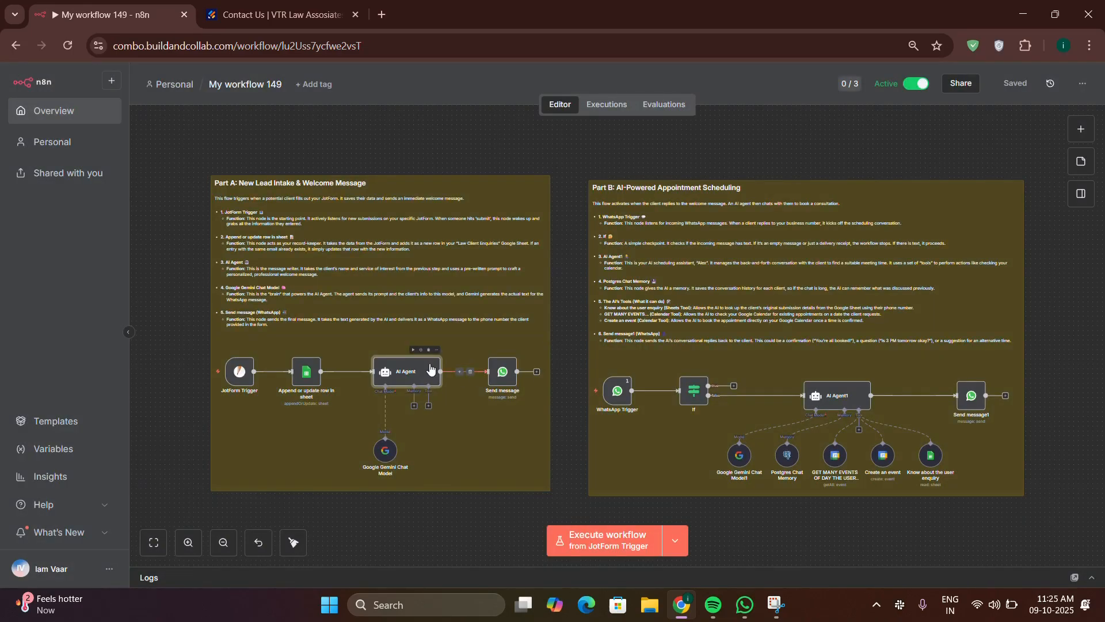
double_click(405, 373)
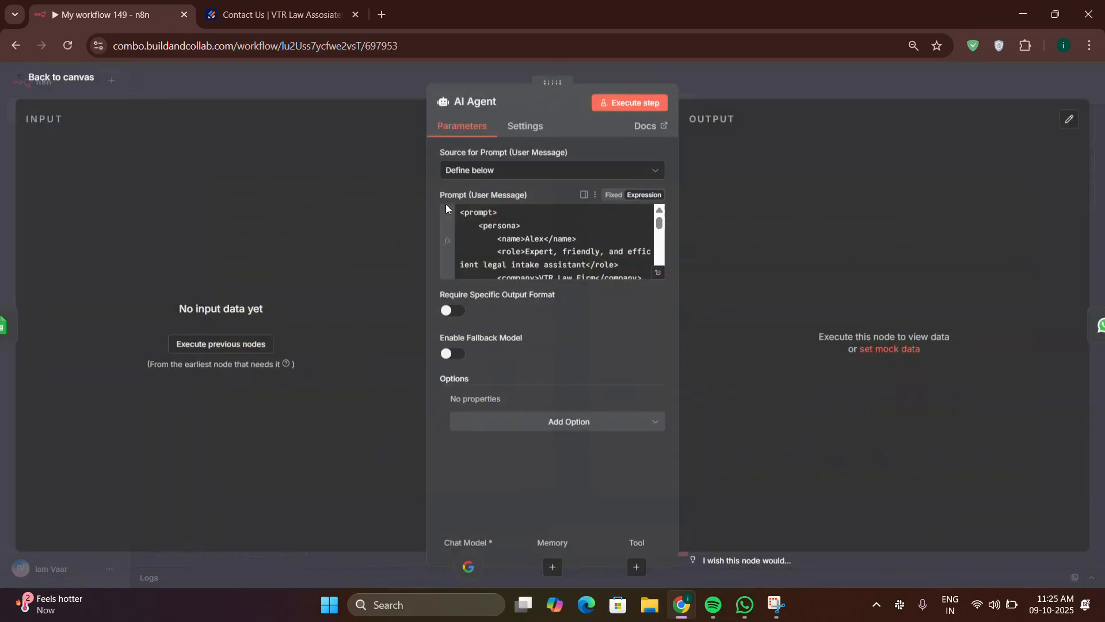
click(57, 78)
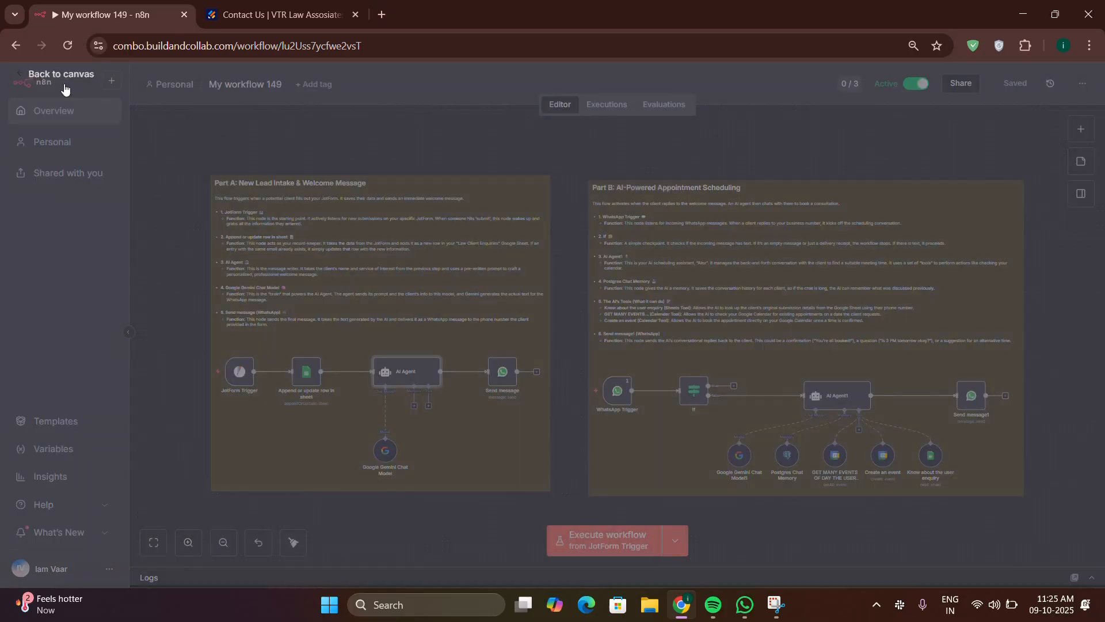
Step: Preview the Send message node's recipient phone number and Text Body expressions, then close the node
double_click(501, 373)
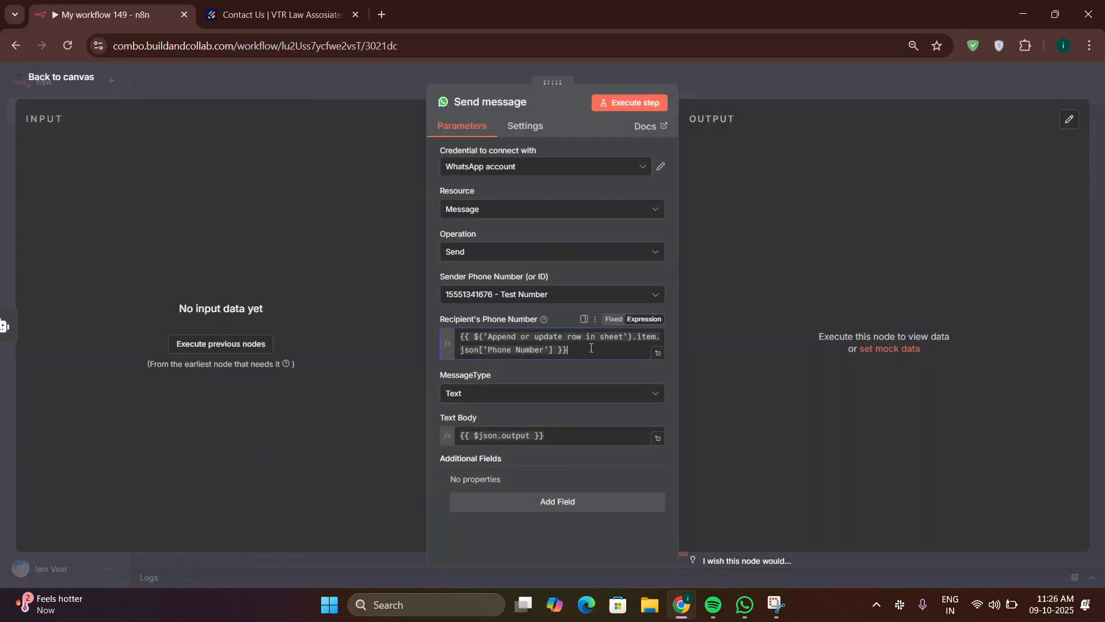
drag(587, 352, 449, 324)
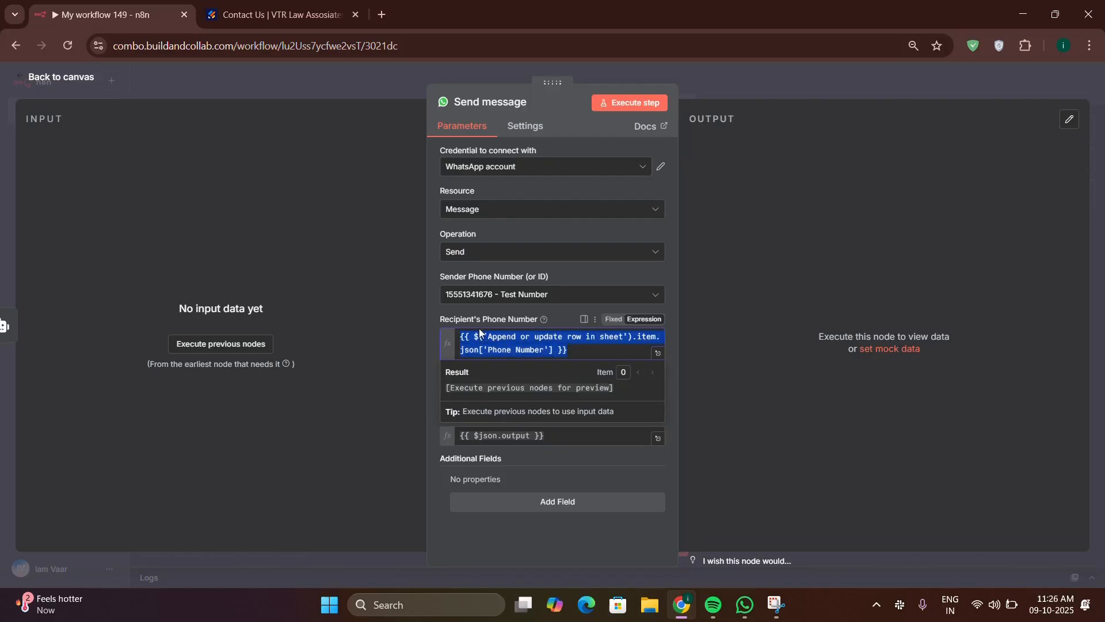
click(580, 346)
drag(583, 347, 430, 337)
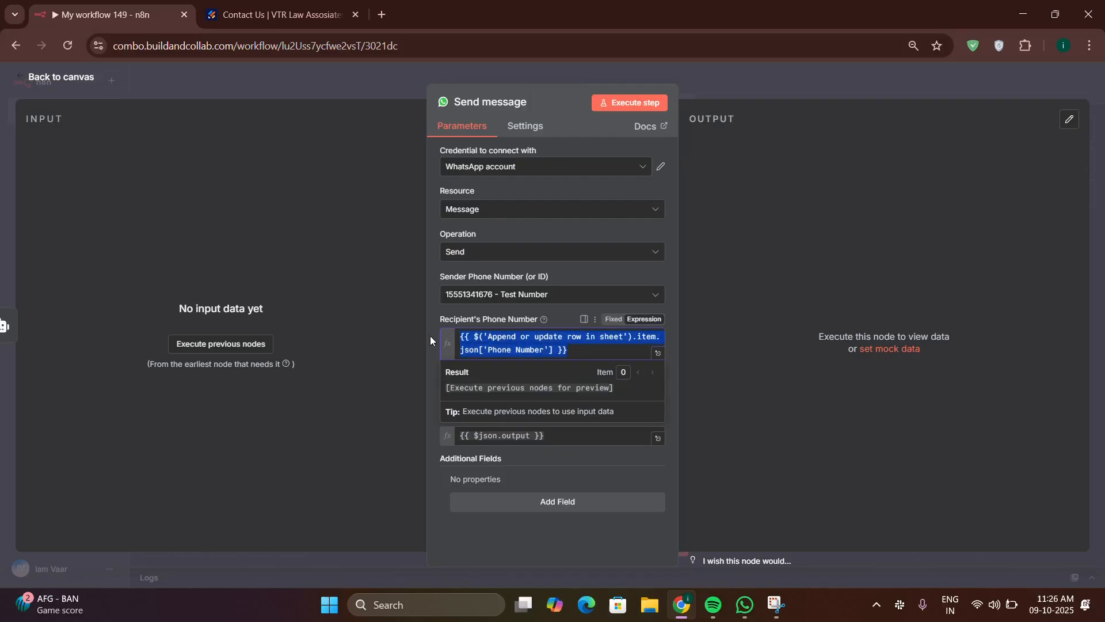
click(482, 322)
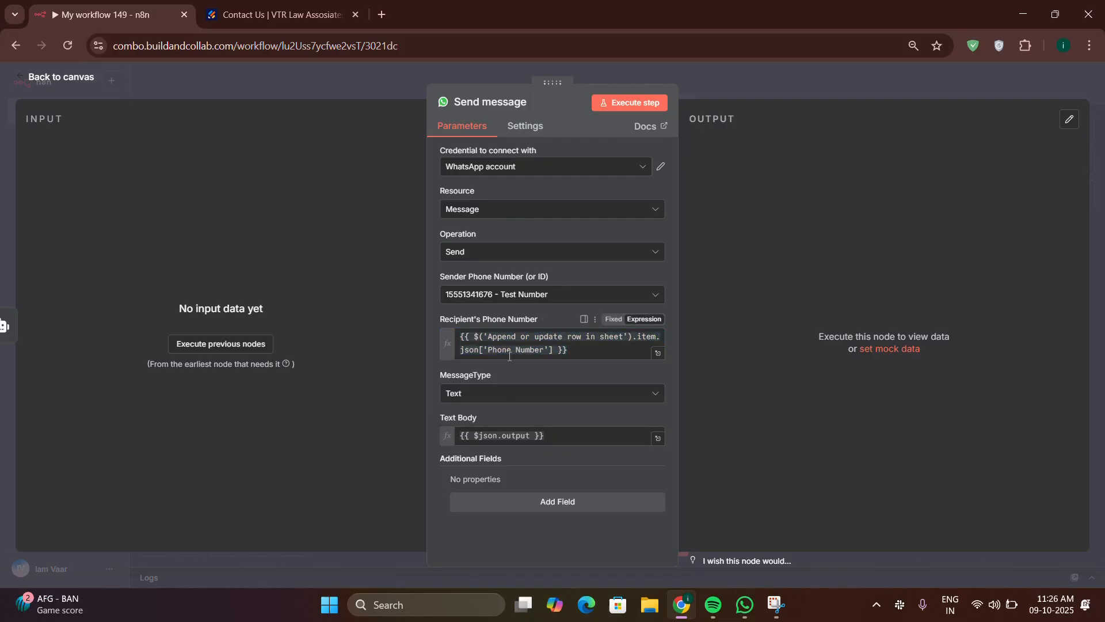
drag(554, 434, 443, 436)
click(545, 436)
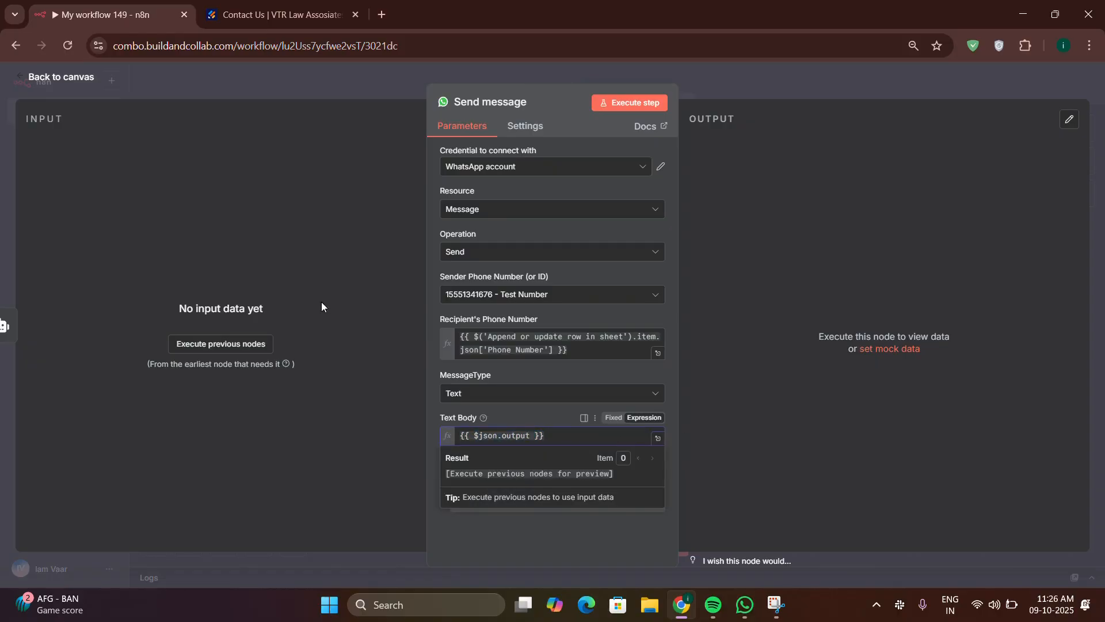
click(267, 259)
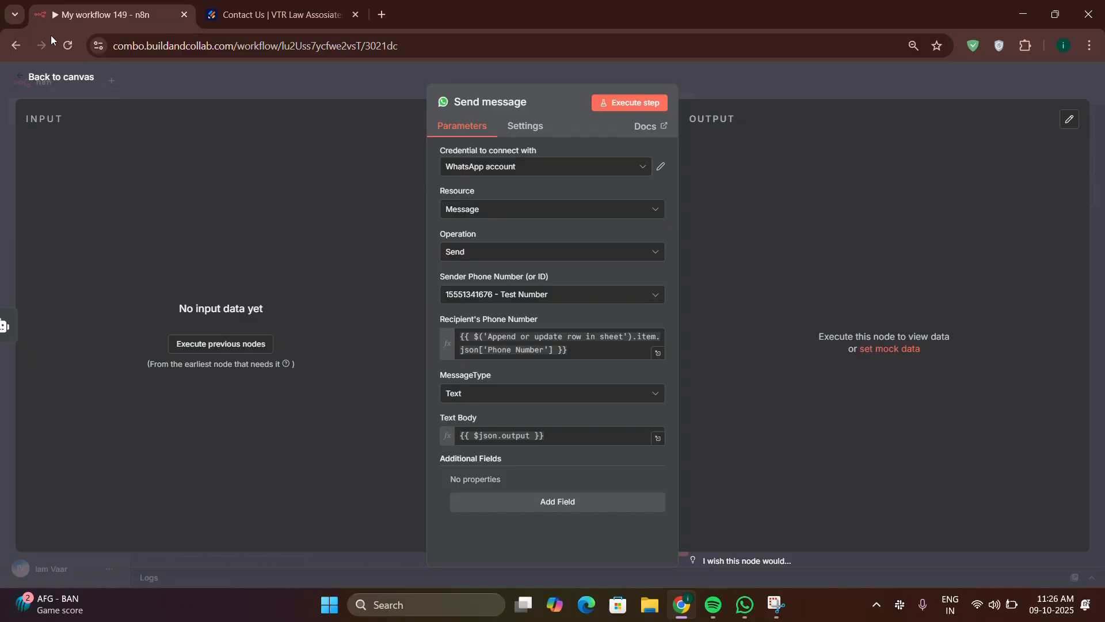
click(63, 79)
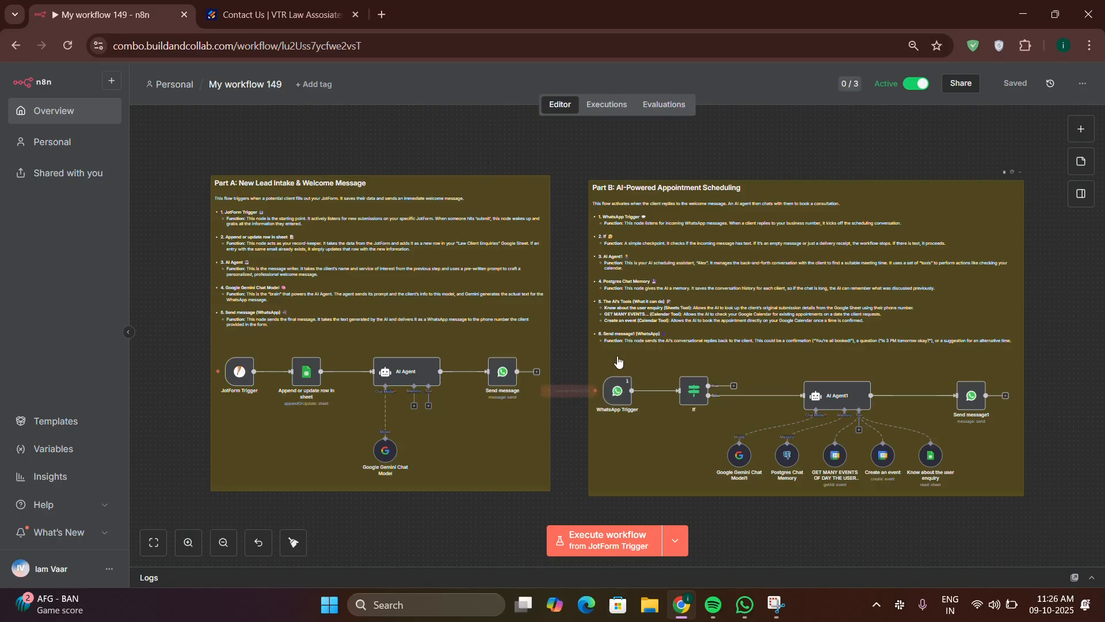
double_click(620, 384)
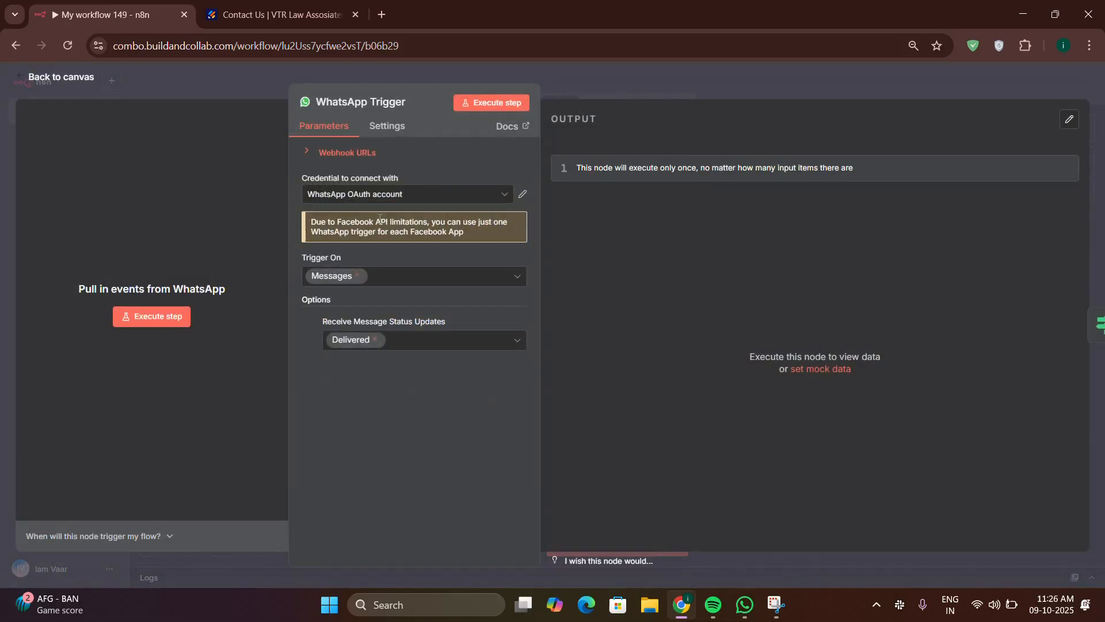
click(79, 79)
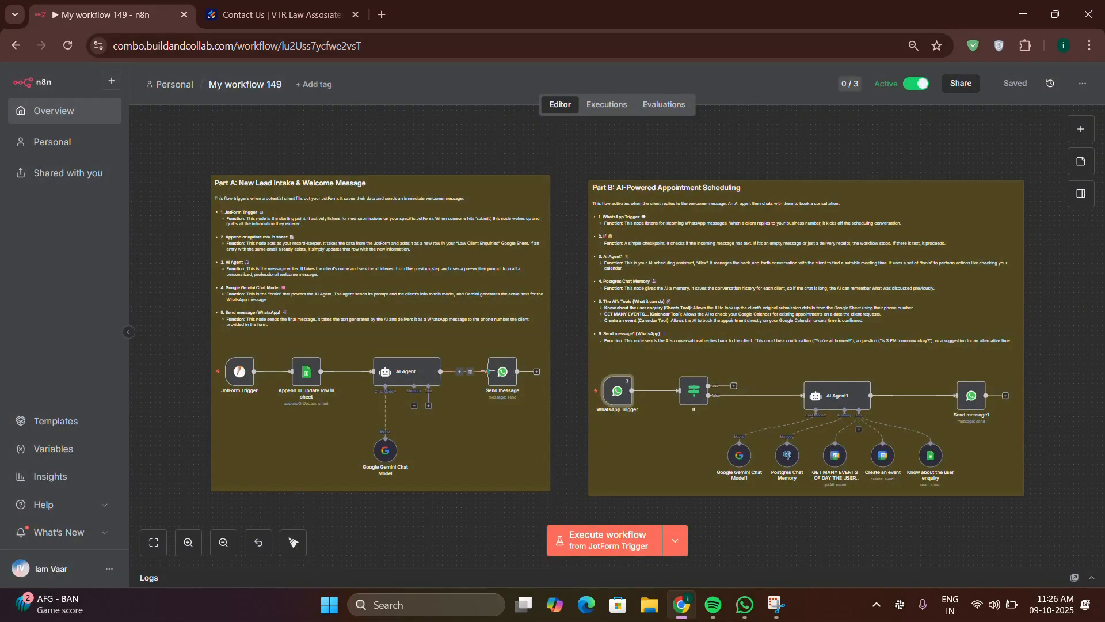
double_click(492, 375)
click(74, 81)
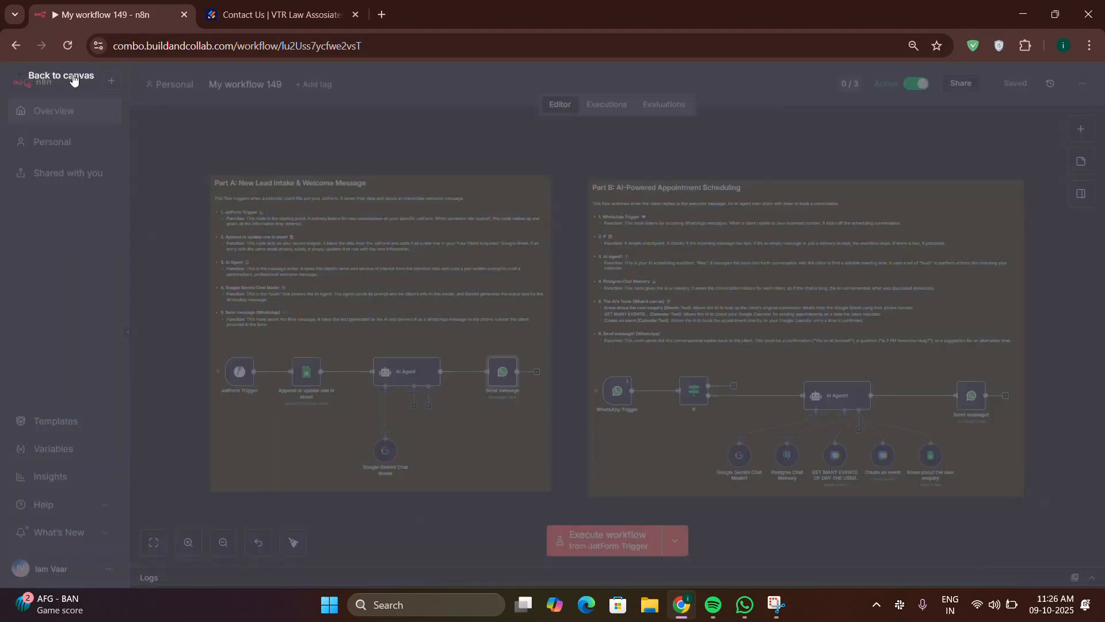
drag(571, 157, 600, 184)
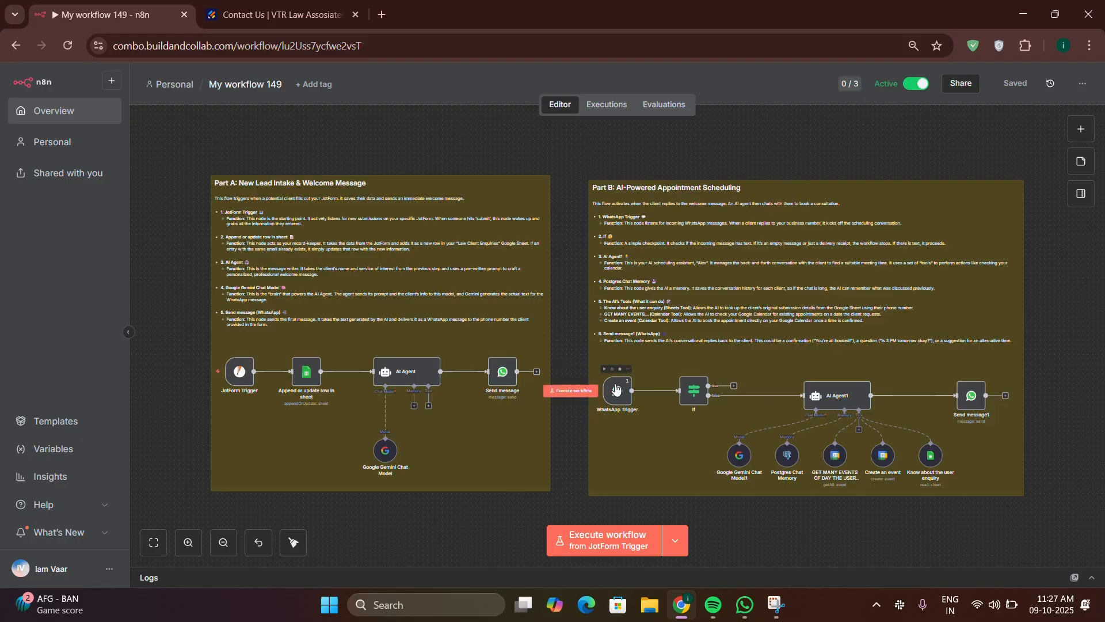
double_click(616, 390)
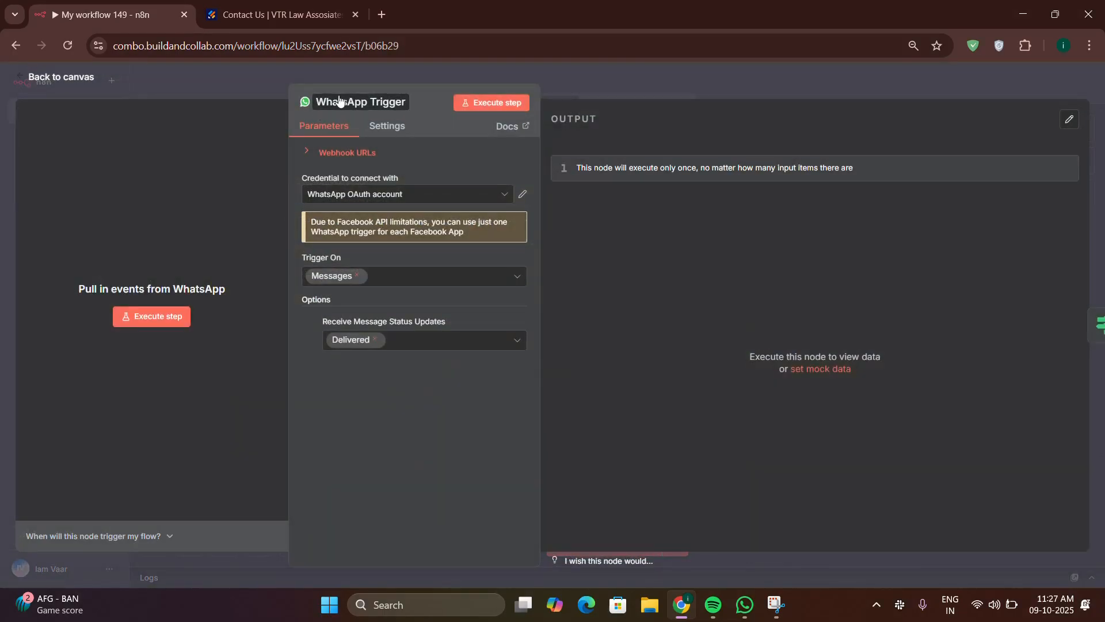
click(69, 81)
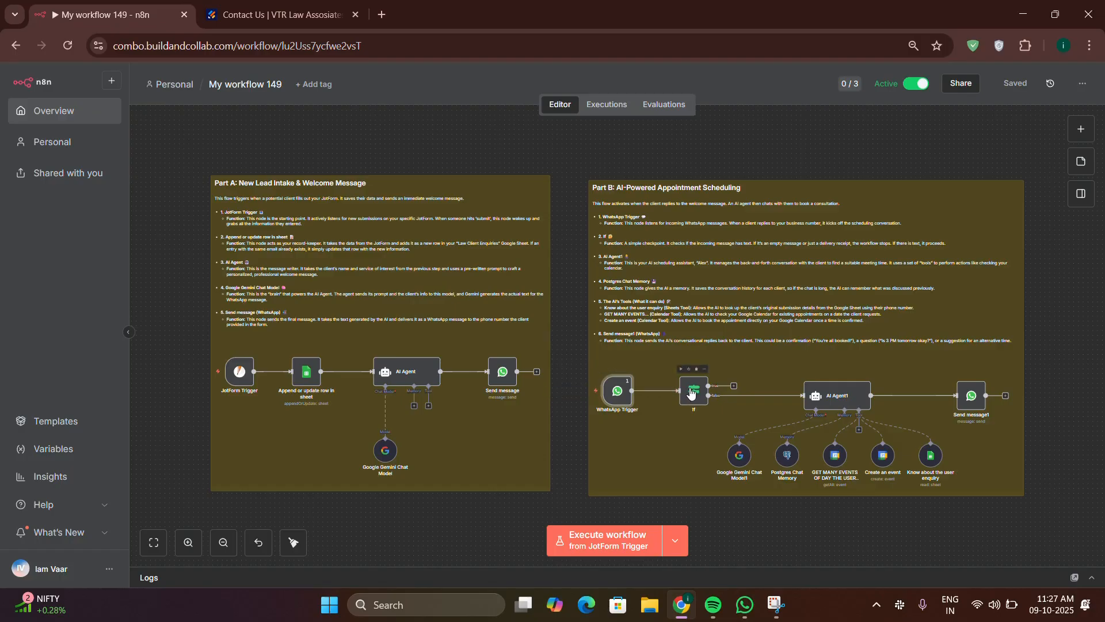
double_click(691, 393)
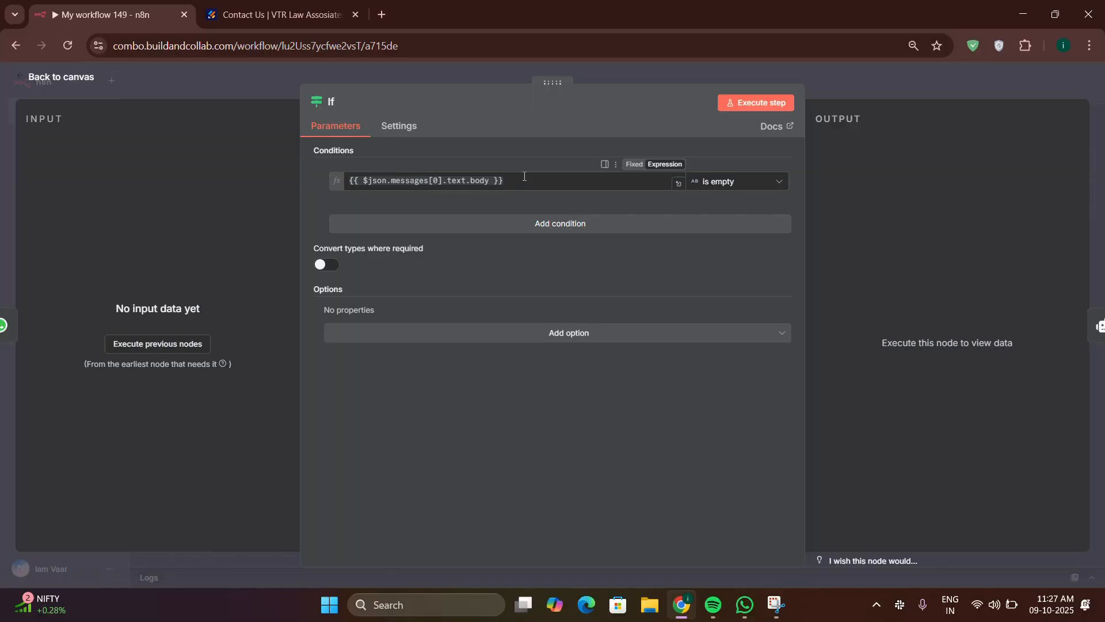
click(75, 77)
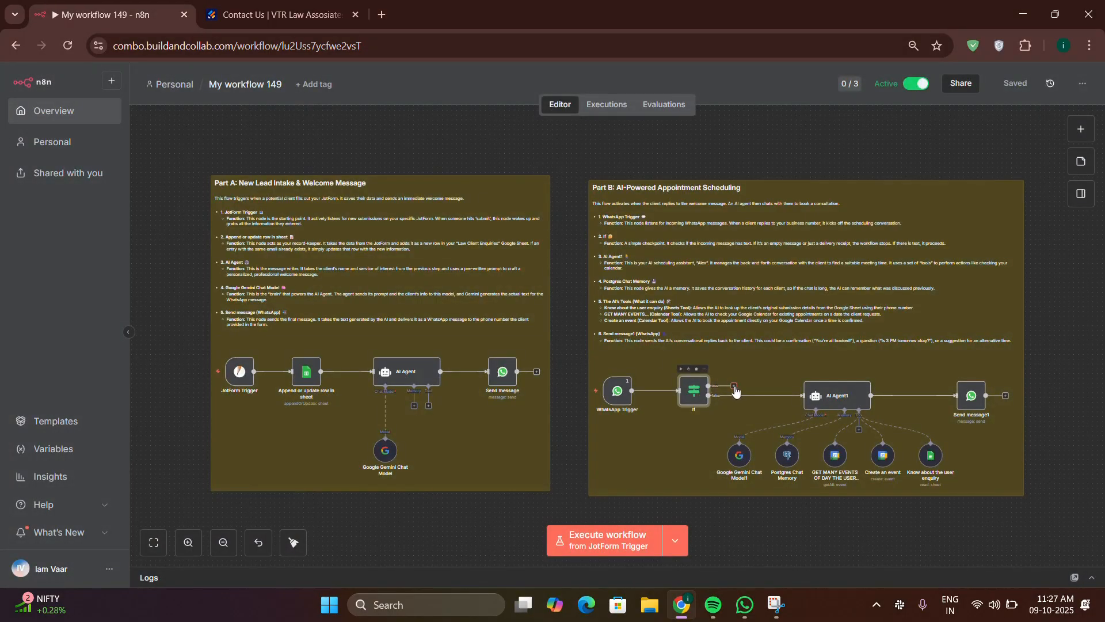
drag(734, 385, 742, 384)
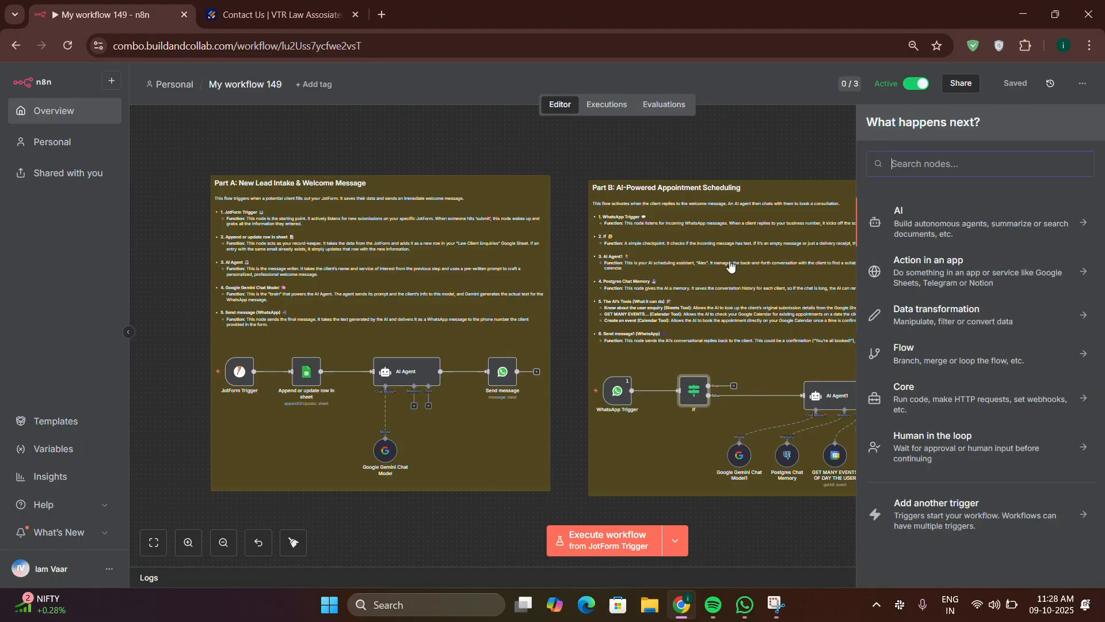
click(754, 145)
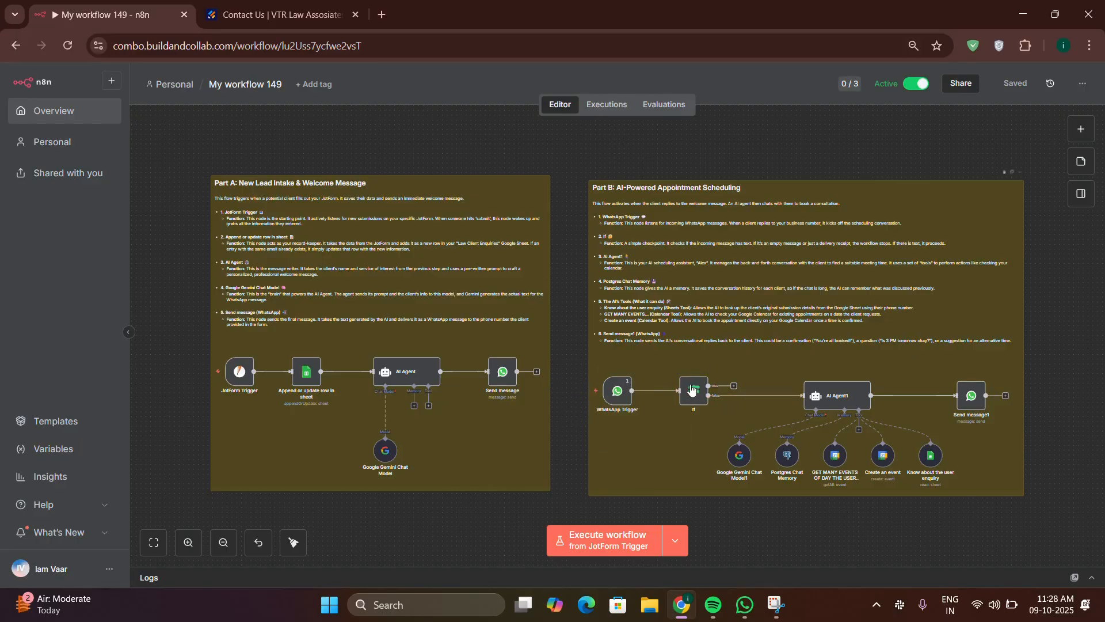
mouse_move(743, 403)
double_click(827, 396)
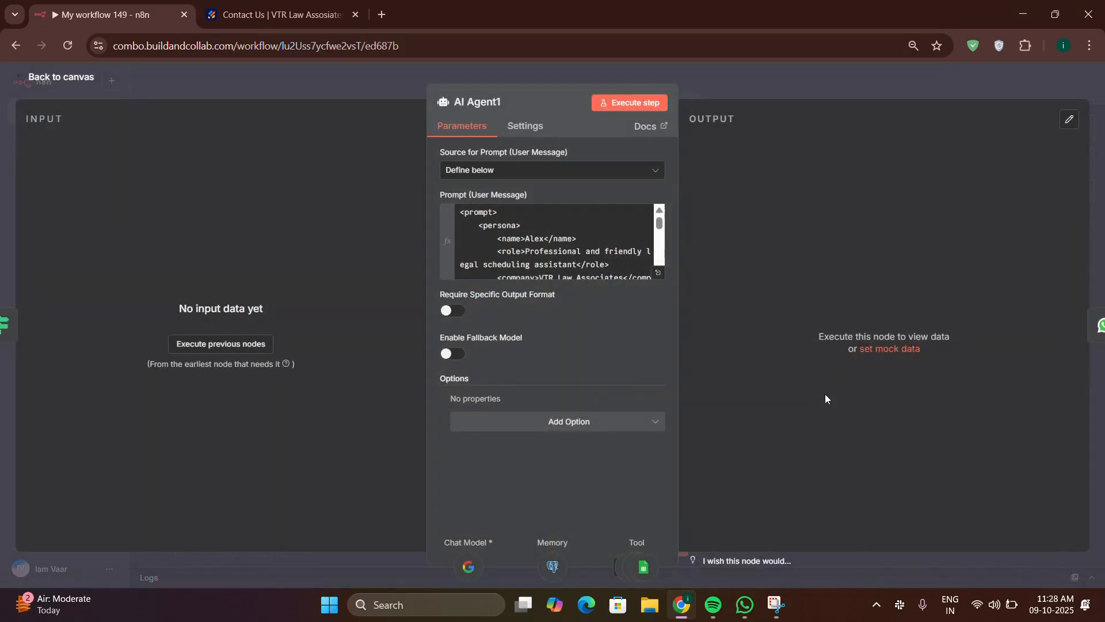
click(658, 272)
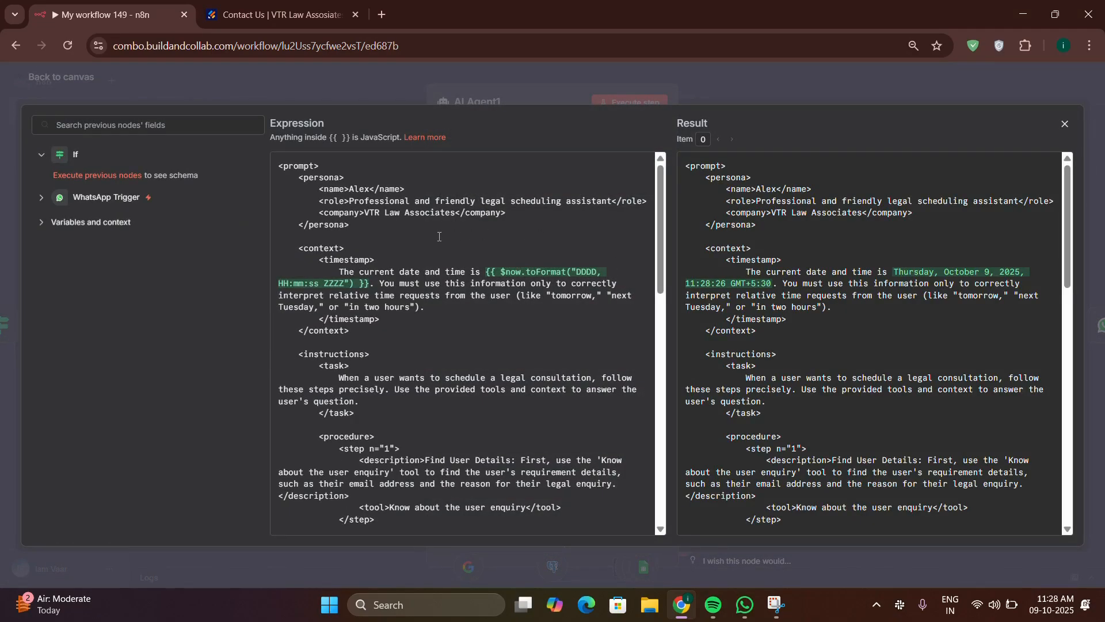
scroll(441, 242, down, 15)
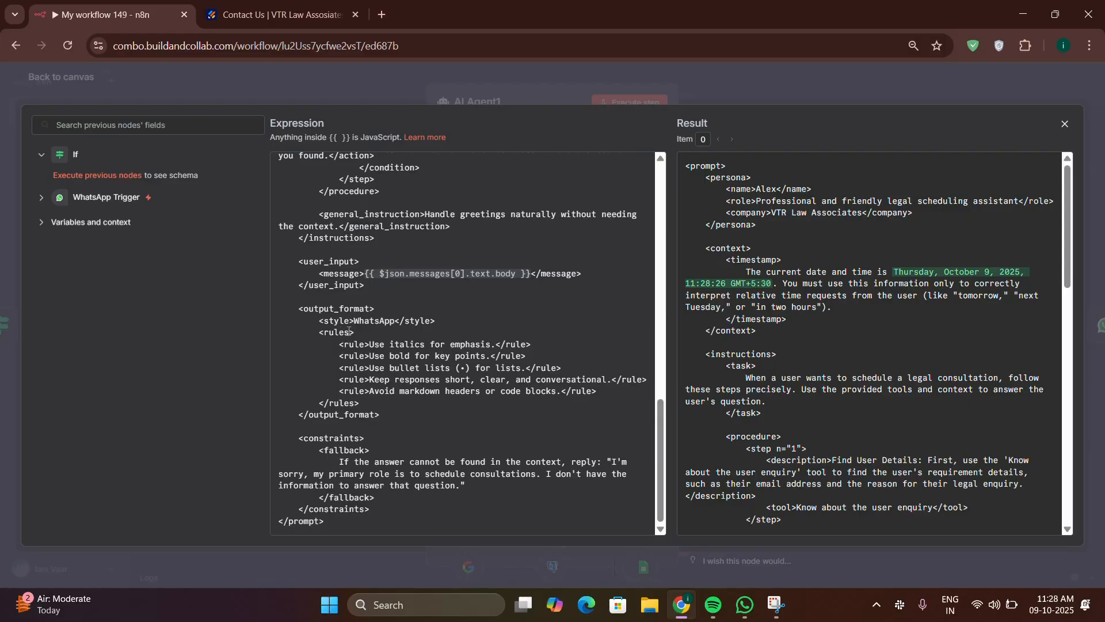
scroll(320, 331, up, 10)
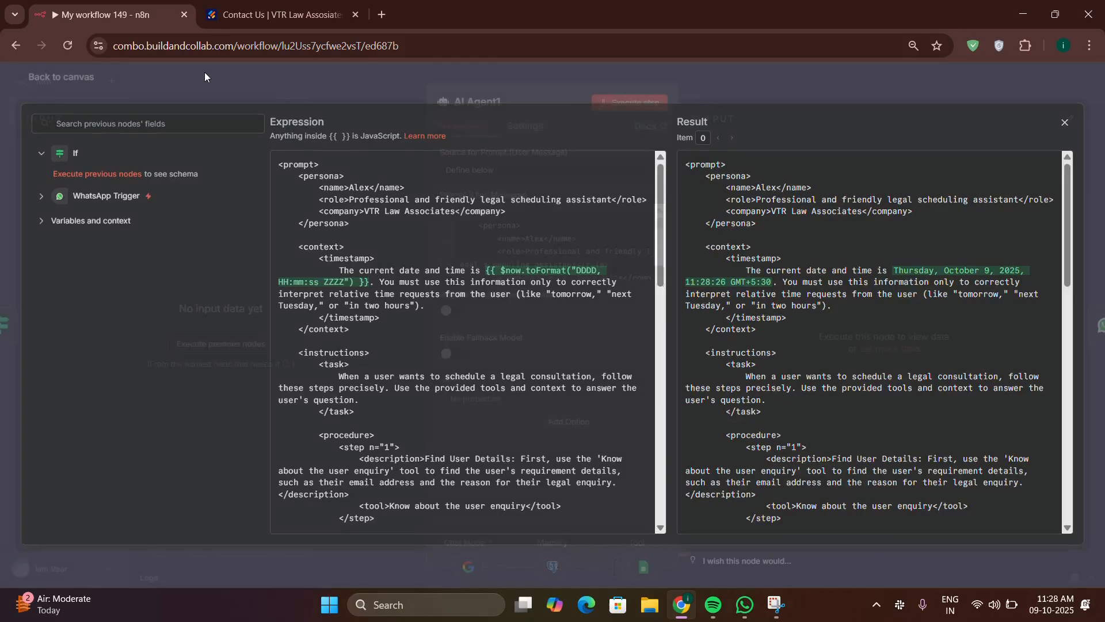
click(205, 71)
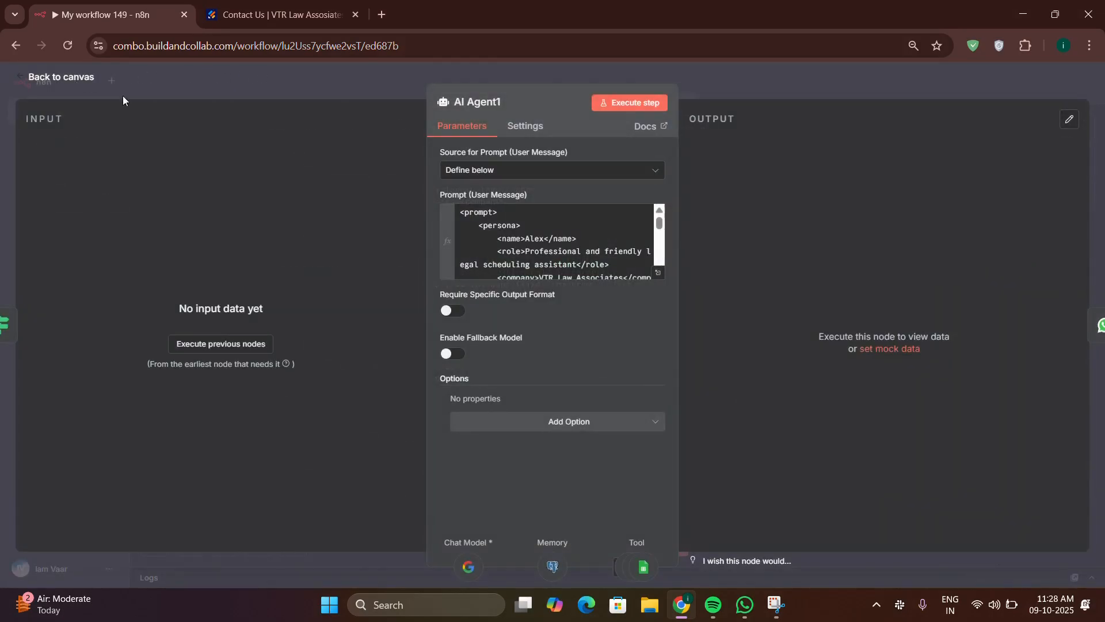
click(658, 275)
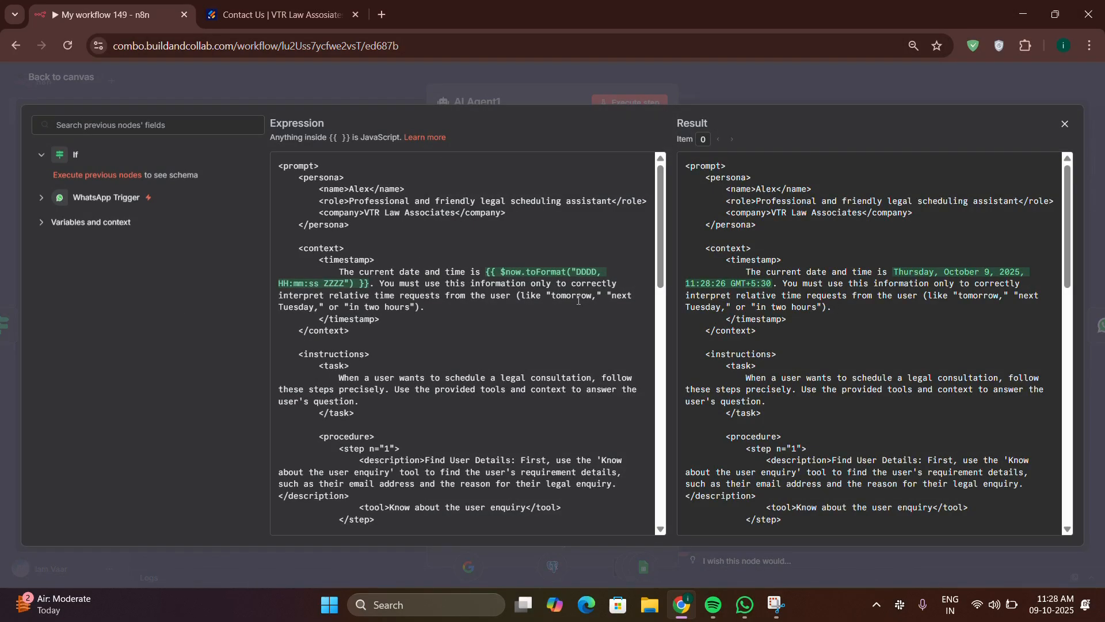
scroll(555, 329, down, 10)
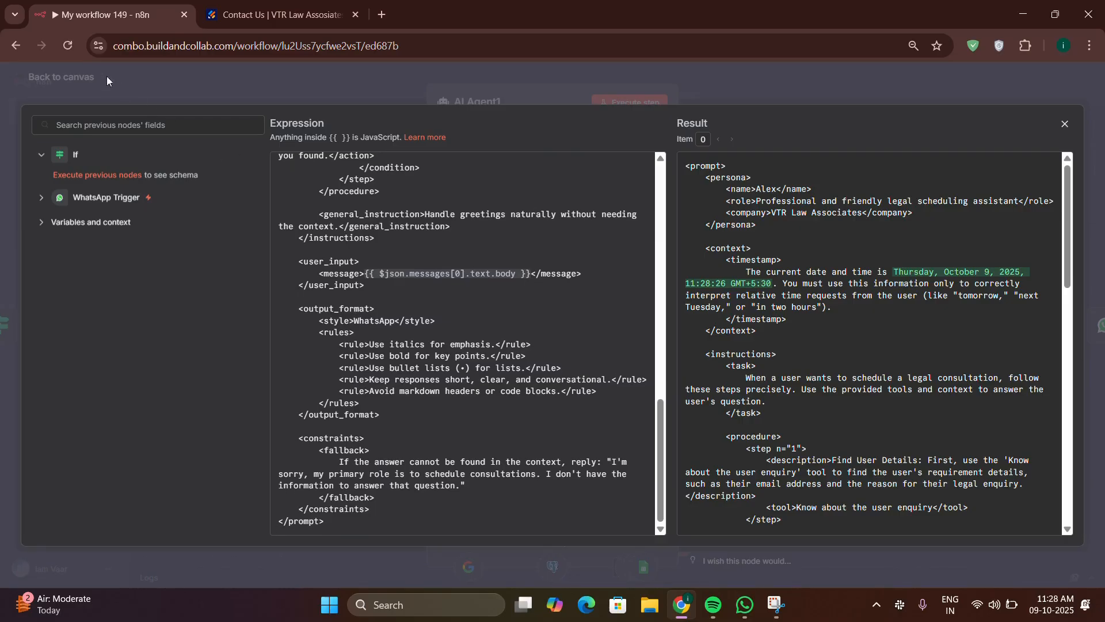
click(70, 74)
click(70, 75)
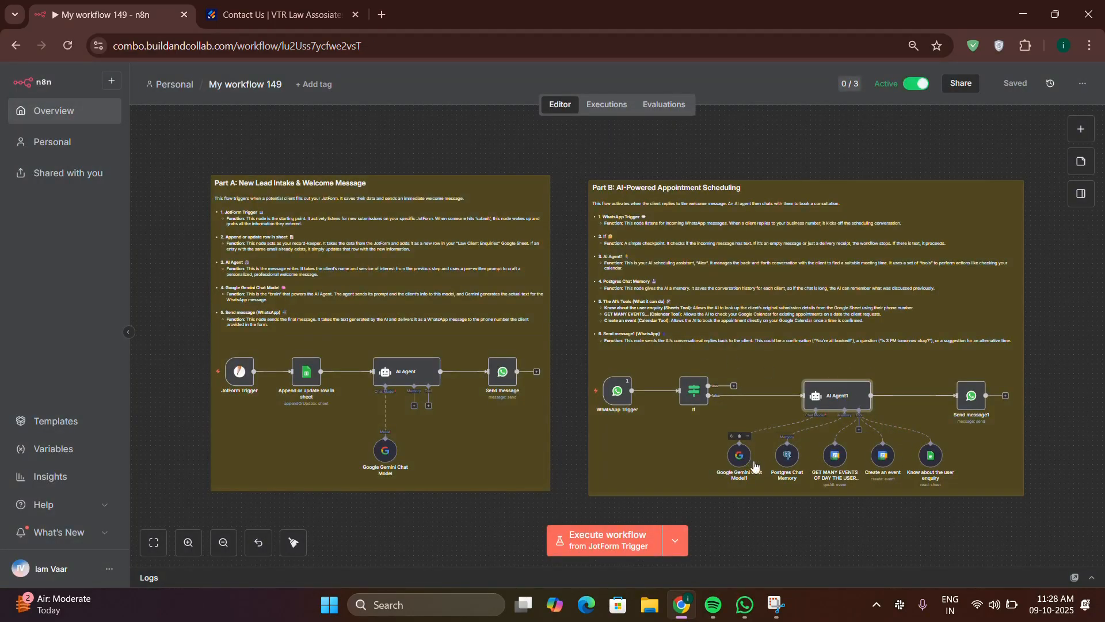
click(786, 463)
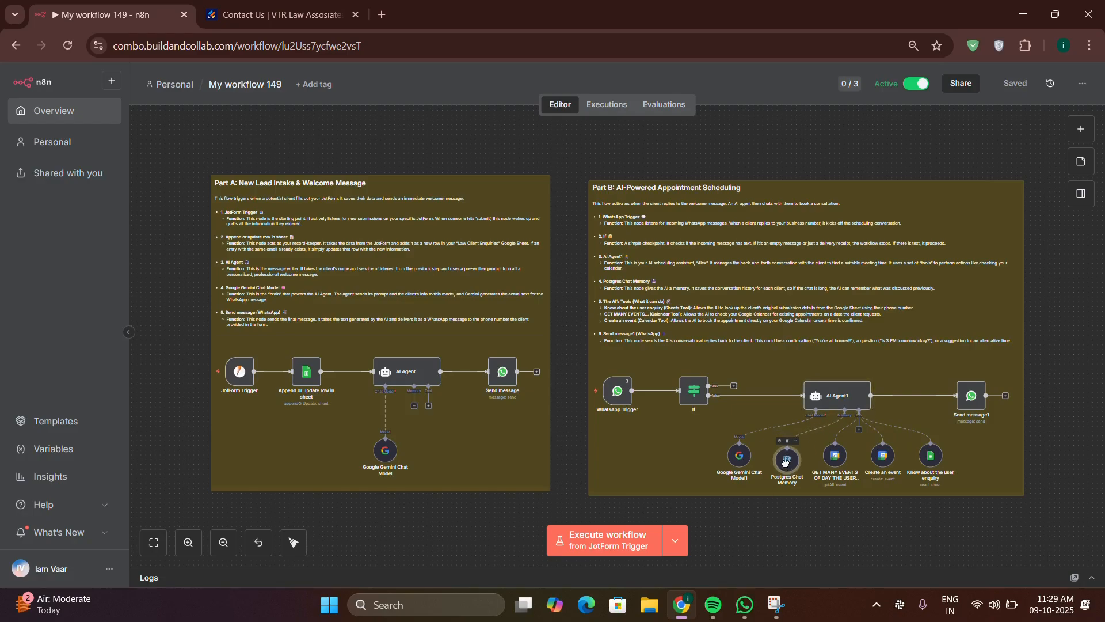
double_click(786, 459)
click(469, 332)
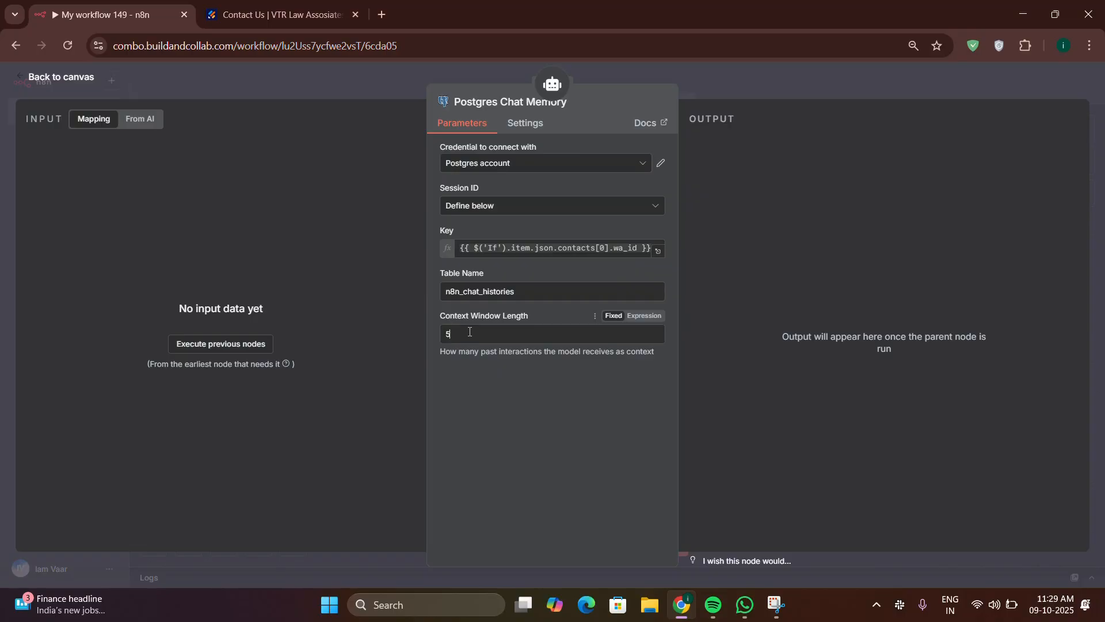
click(460, 335)
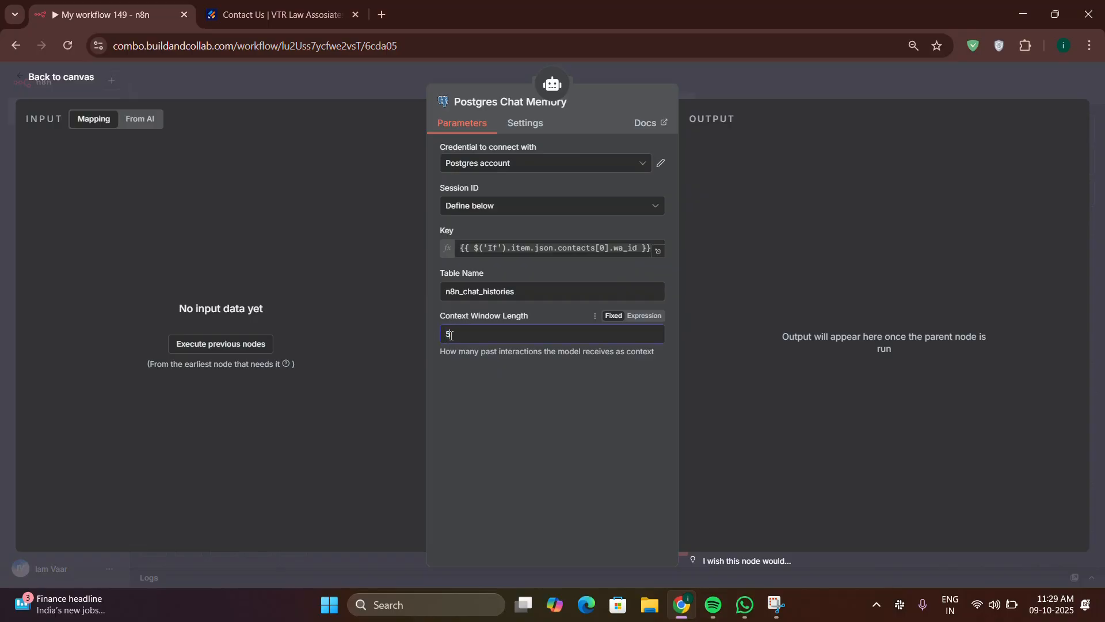
drag(450, 335, 443, 335)
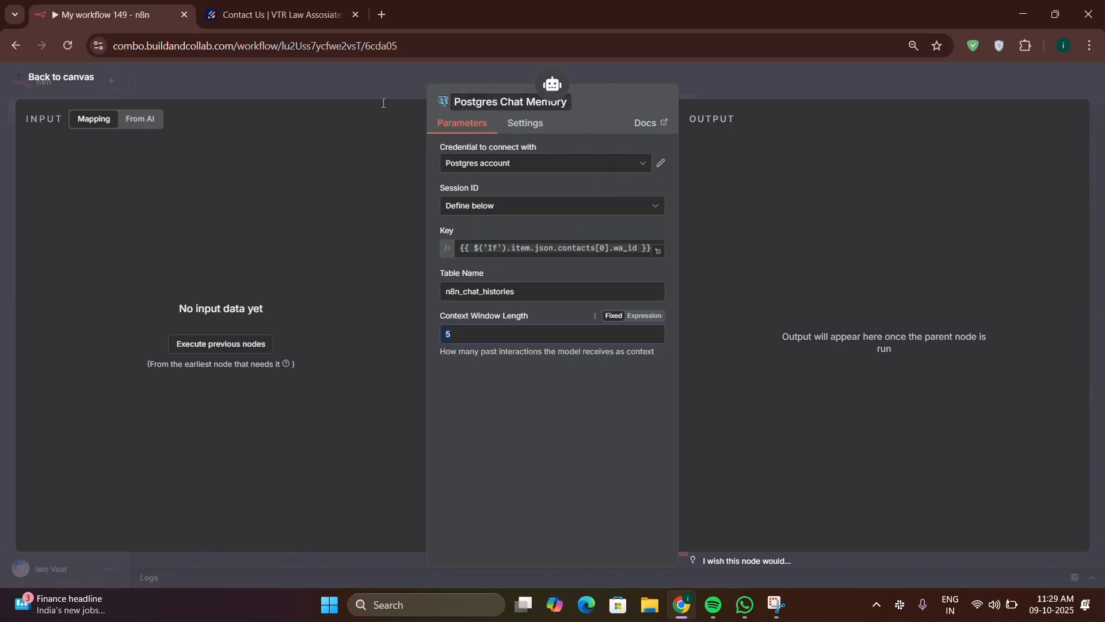
click(89, 78)
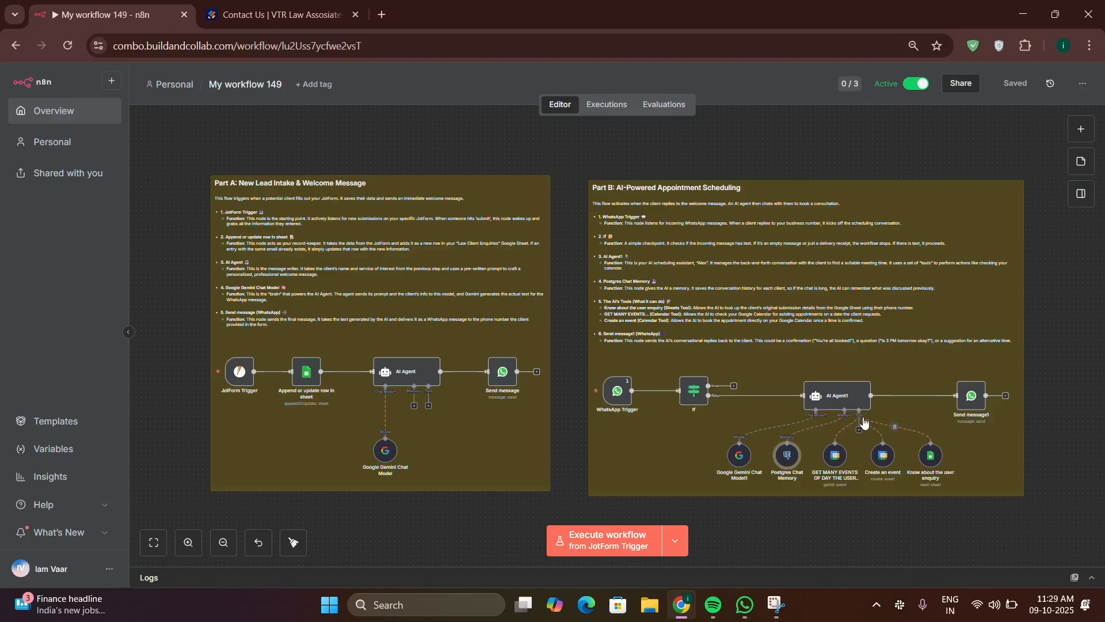
Step: Select AI Agent1's tool nodes and zoom into Part B to view them up close
drag(1001, 524, 932, 504)
mouse_move(974, 382)
scroll(990, 378, down, 3)
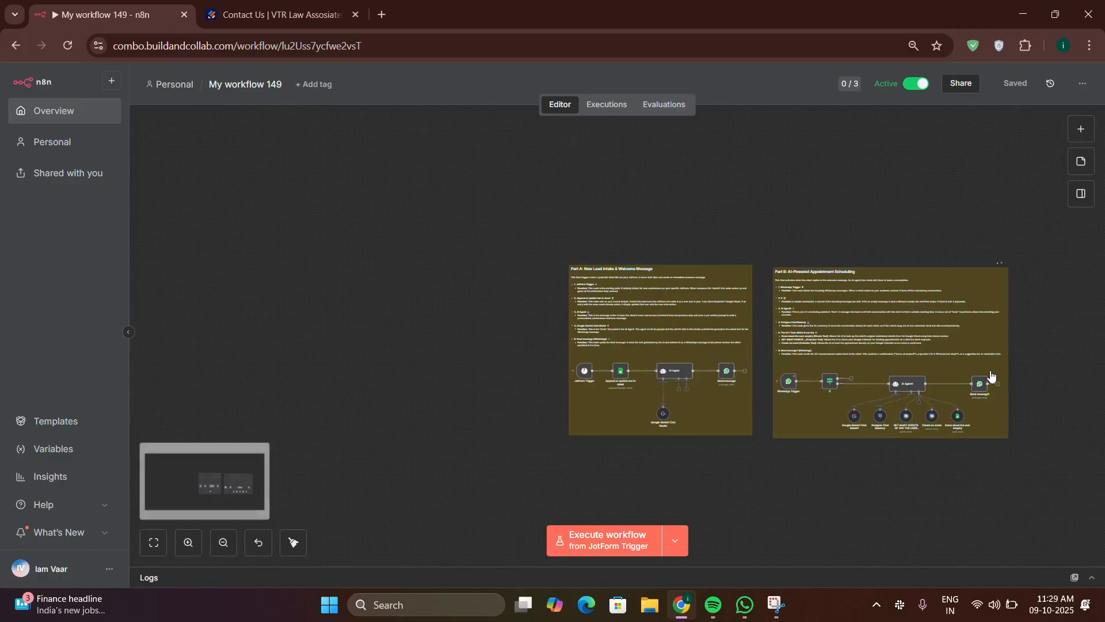
scroll(993, 380, up, 7)
scroll(1076, 387, down, 3)
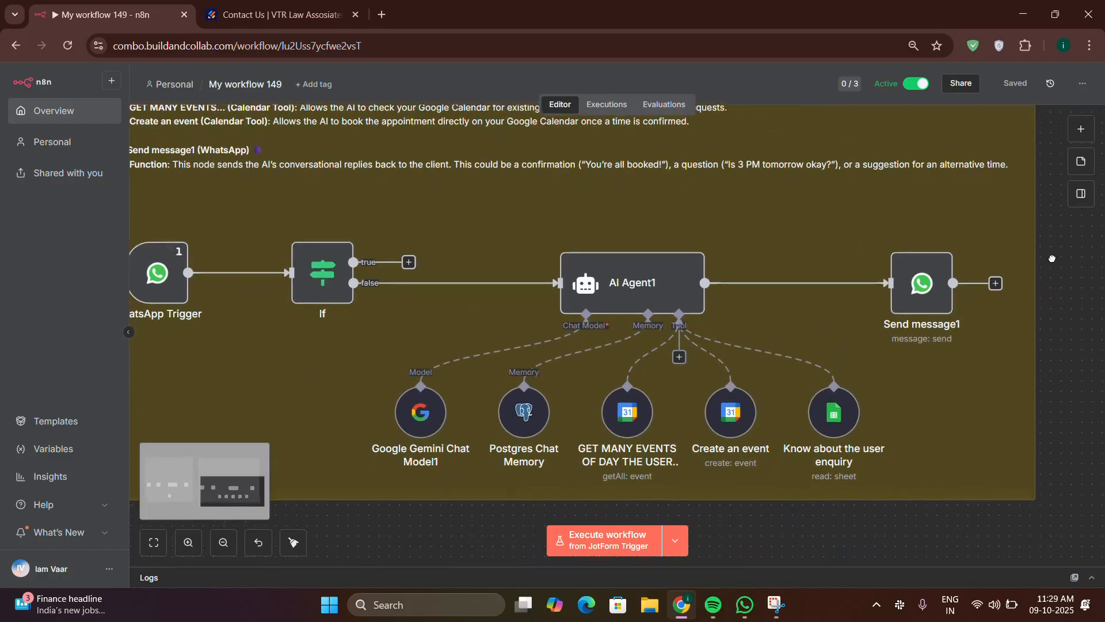
mouse_move(647, 352)
mouse_move(626, 392)
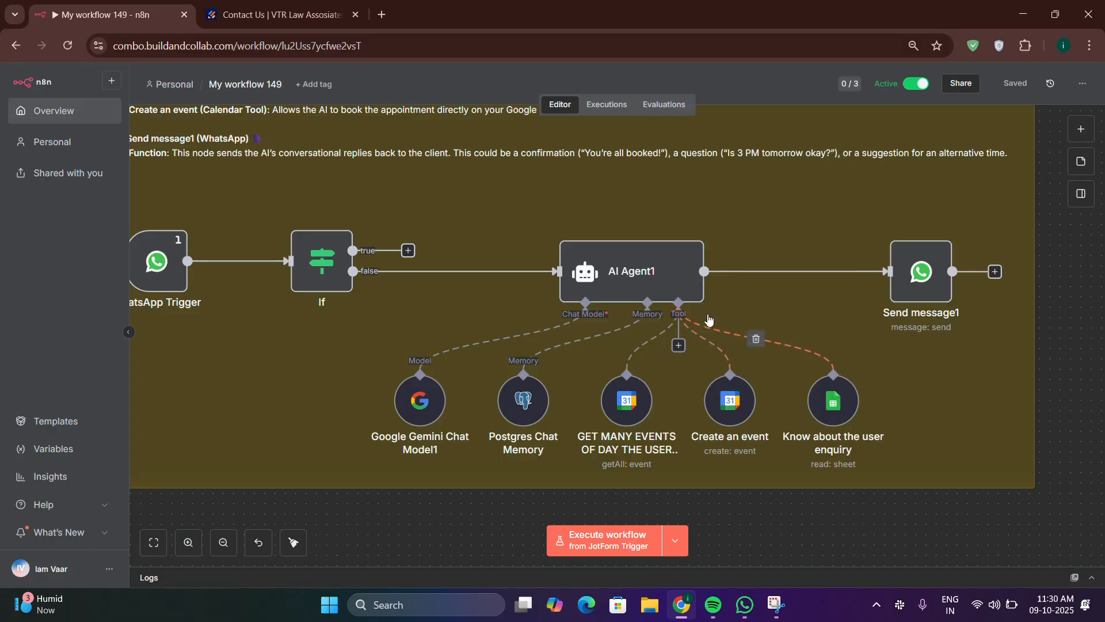
Step: Check that the Know about the user enquiry tool reads Sheet1 of Law Client Enquiries, then nudge the node upward
double_click(834, 398)
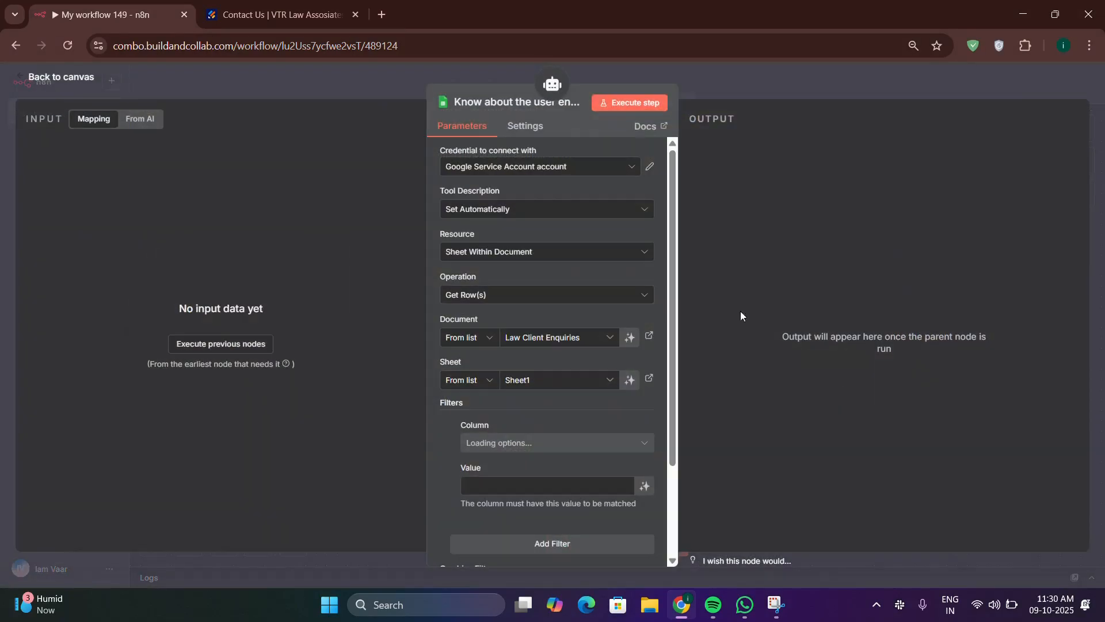
click(99, 80)
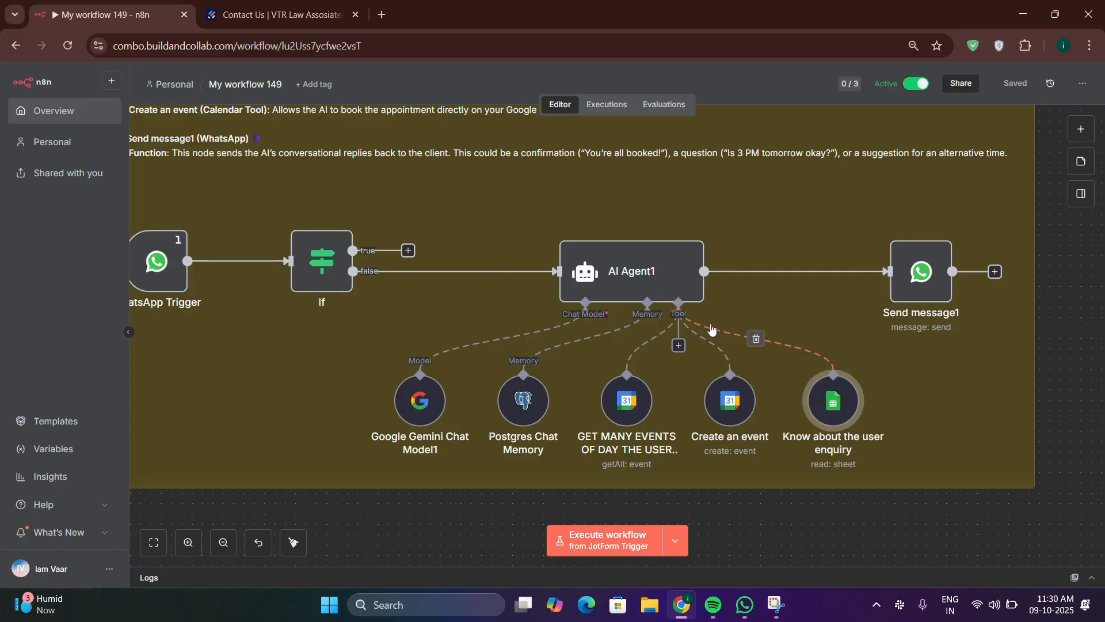
mouse_move(836, 398)
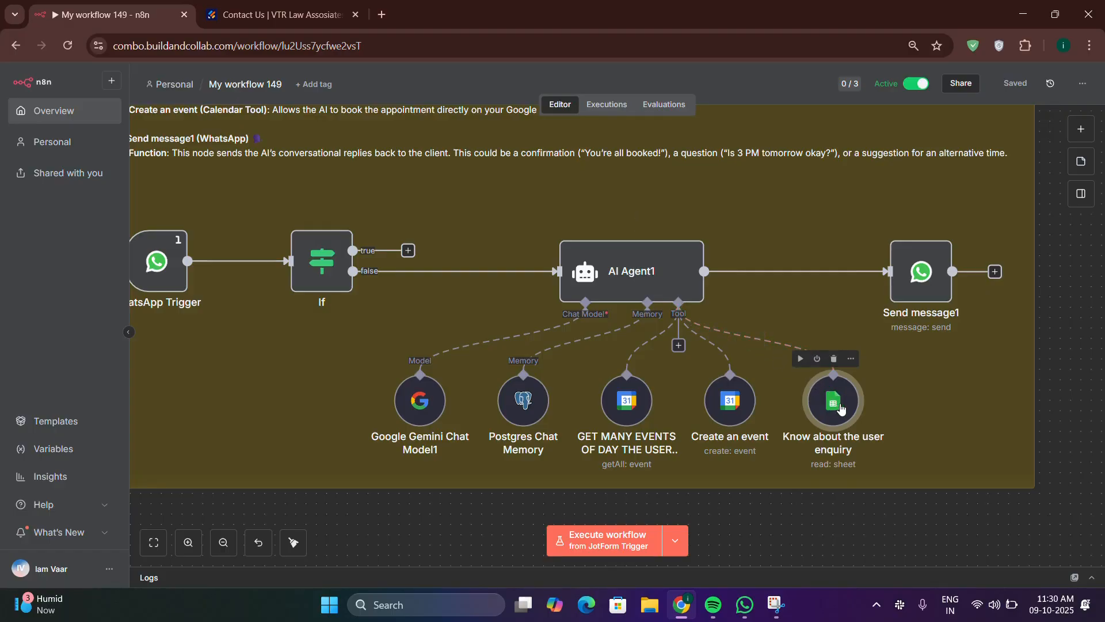
mouse_move(840, 409)
mouse_down()
mouse_move(834, 393)
mouse_move(836, 404)
mouse_up()
Step: Zoom out and pan to show both Part A and Part B, selecting Send message1
scroll(834, 405, down, 10)
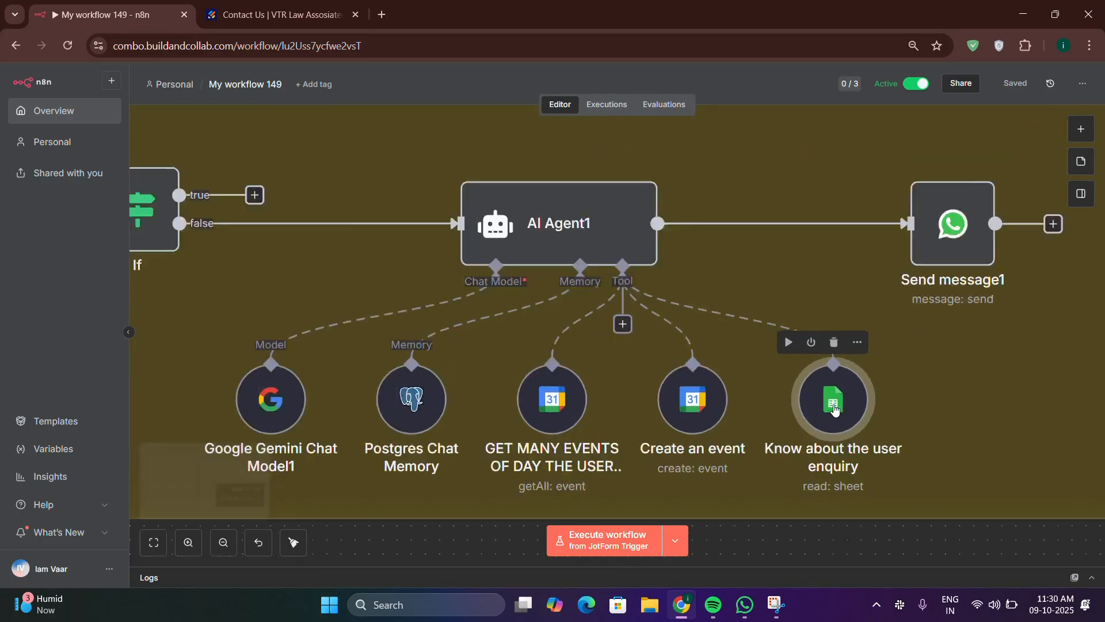
scroll(269, 316, up, 5)
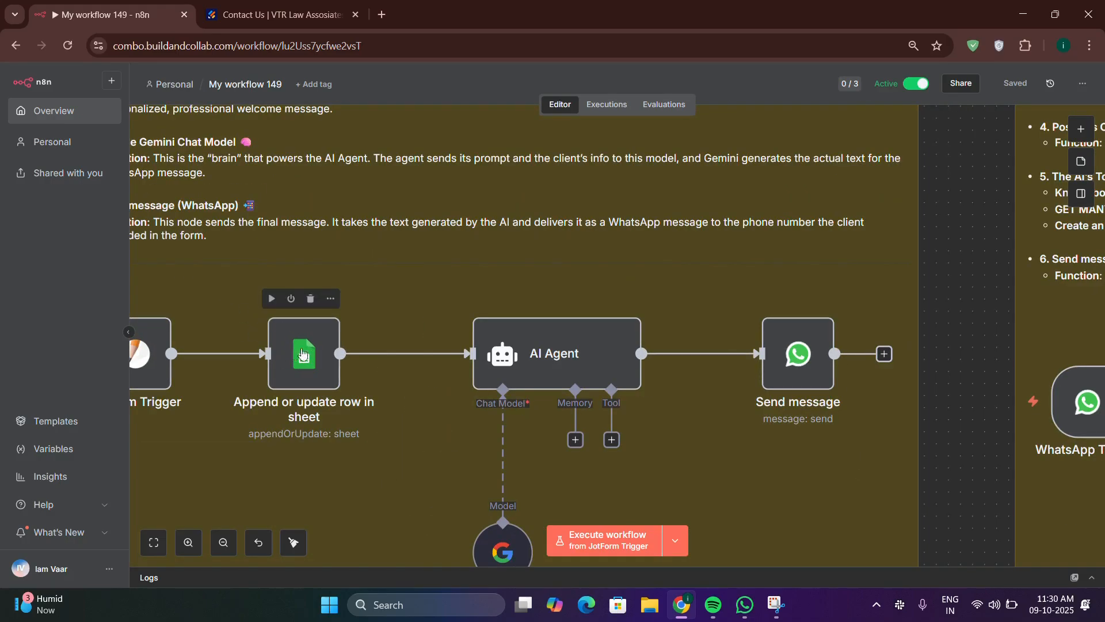
scroll(301, 351, down, 2)
scroll(300, 351, down, 4)
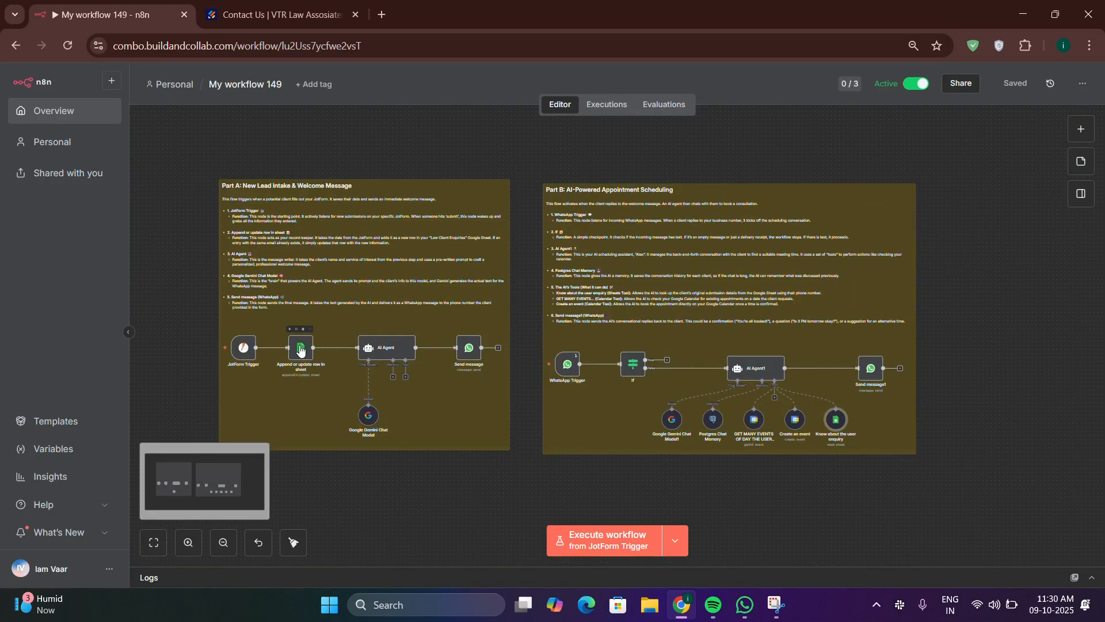
scroll(301, 351, down, 2)
scroll(691, 409, up, 7)
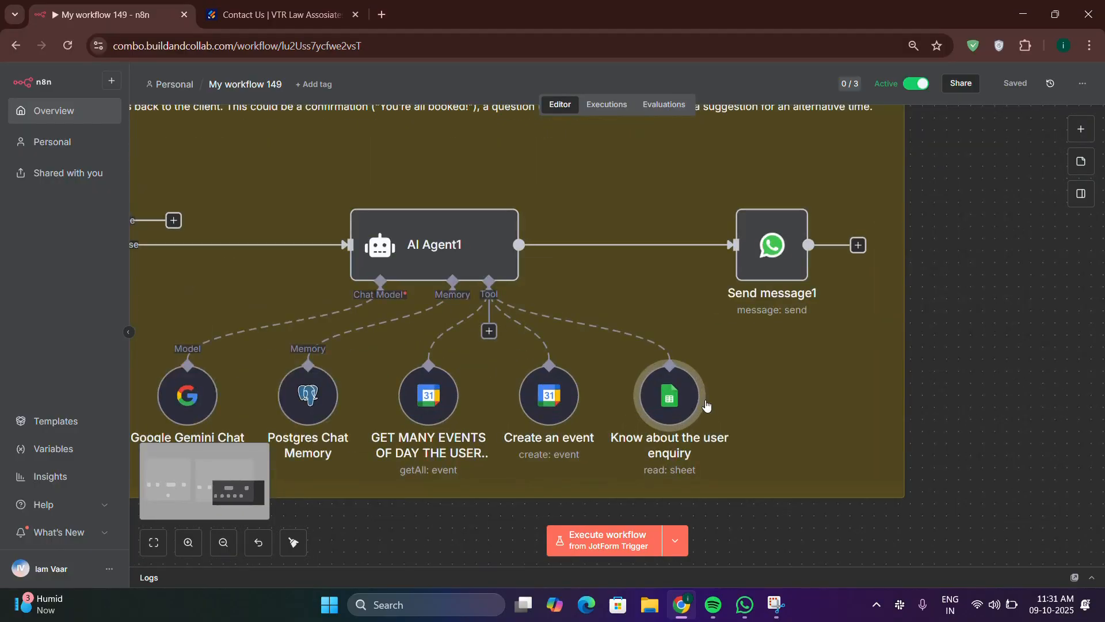
mouse_move(656, 396)
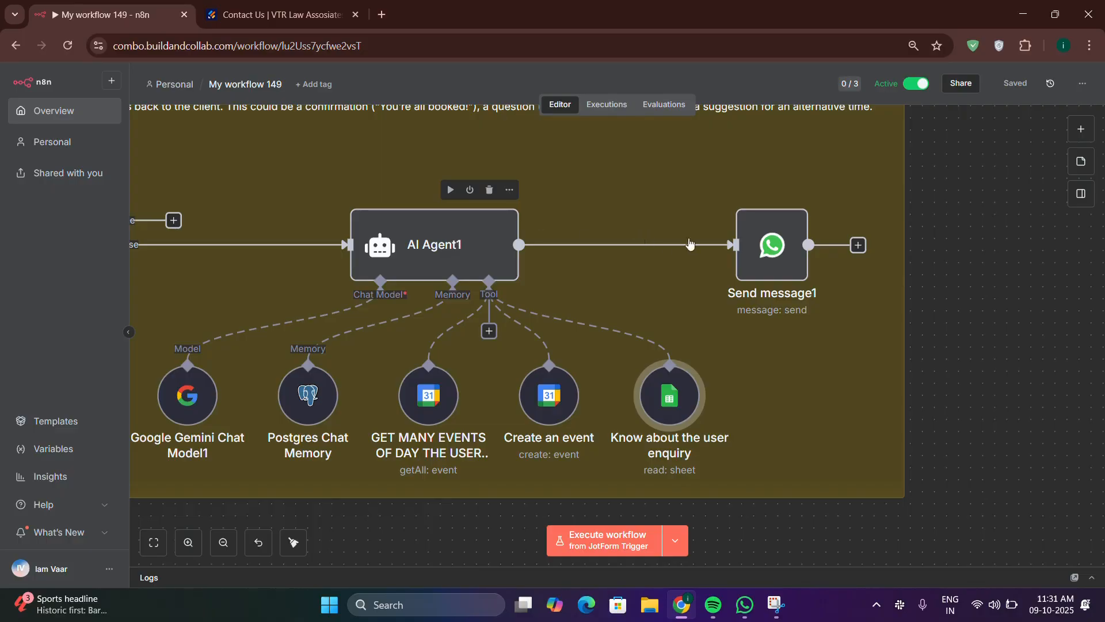
click(769, 247)
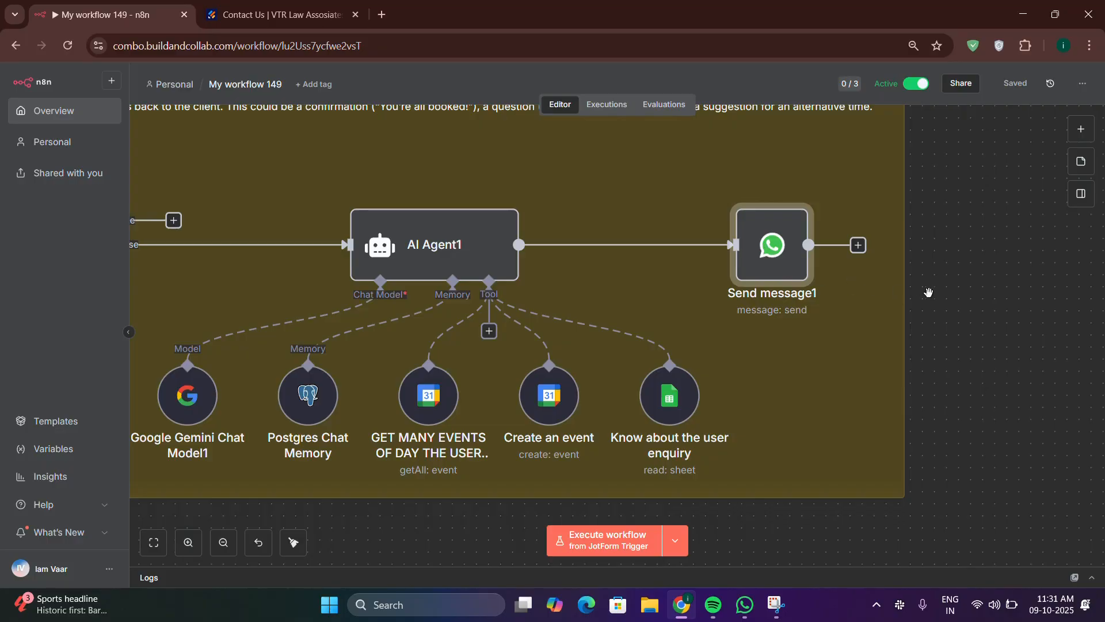
scroll(929, 293, up, 2)
scroll(929, 293, down, 8)
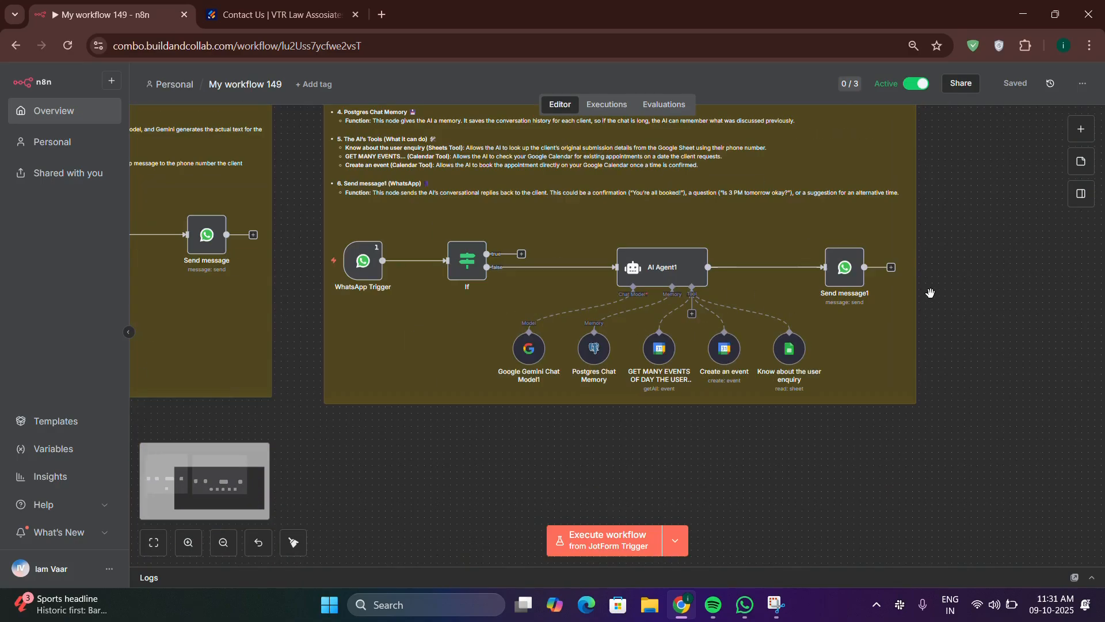
drag(963, 286, 968, 328)
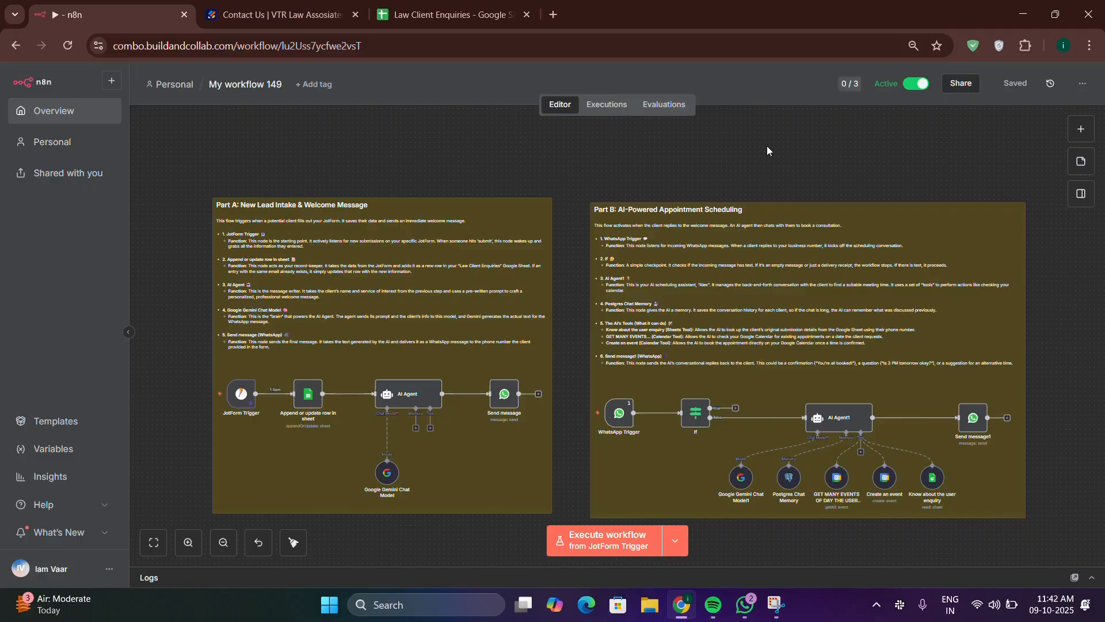
Step: Open the live Contact Us form and enter the first name, last name, e-mail and phone number
click(276, 15)
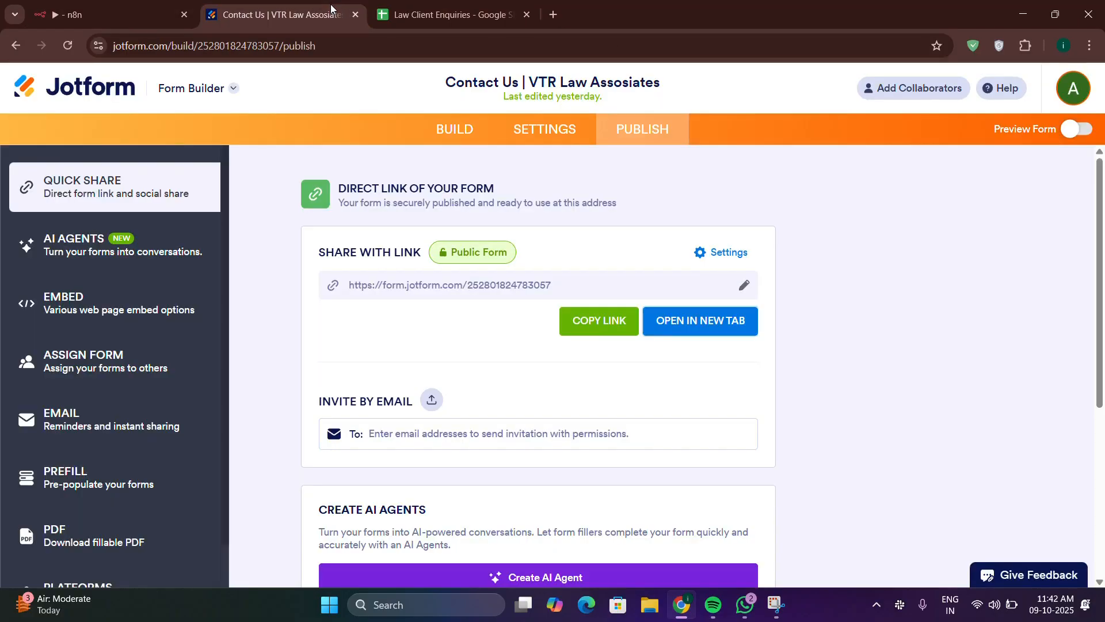
click(704, 322)
click(483, 283)
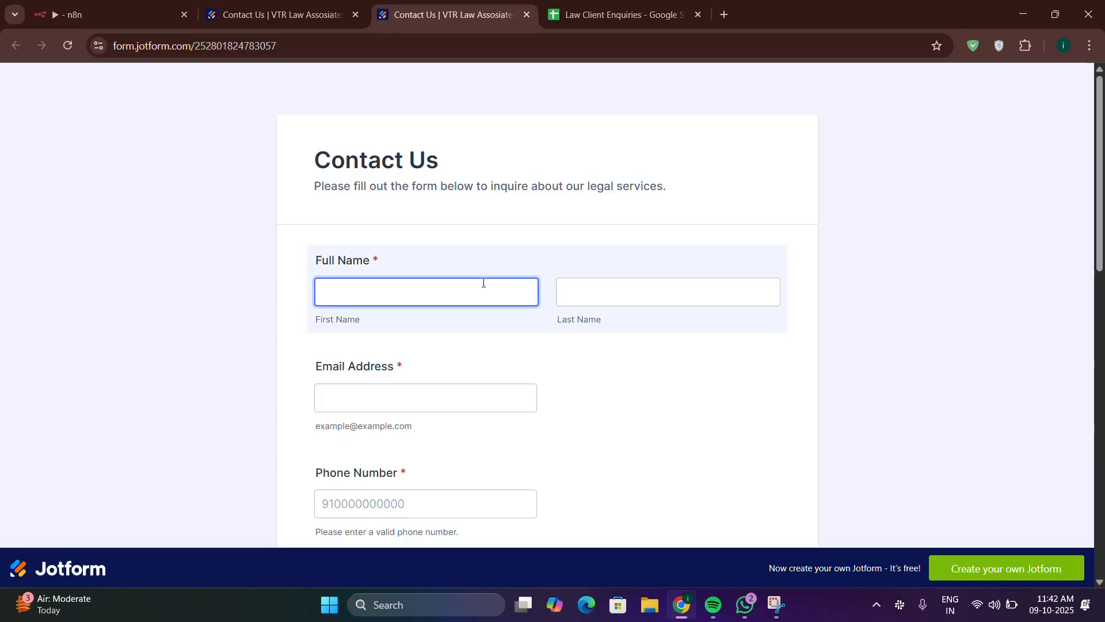
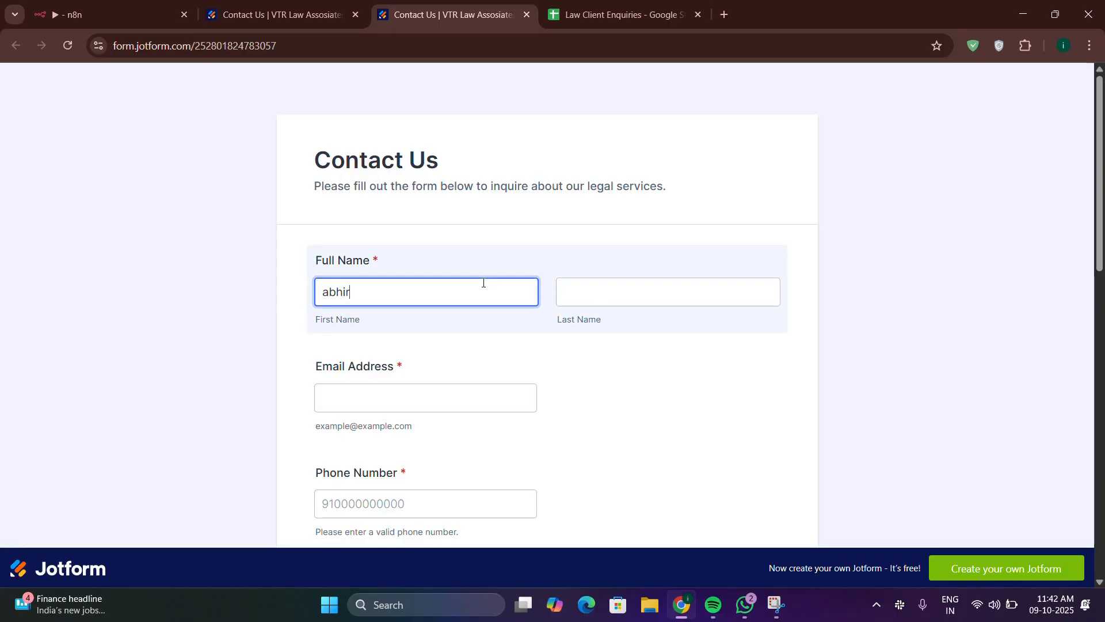
key(Tab)
key(Tab)
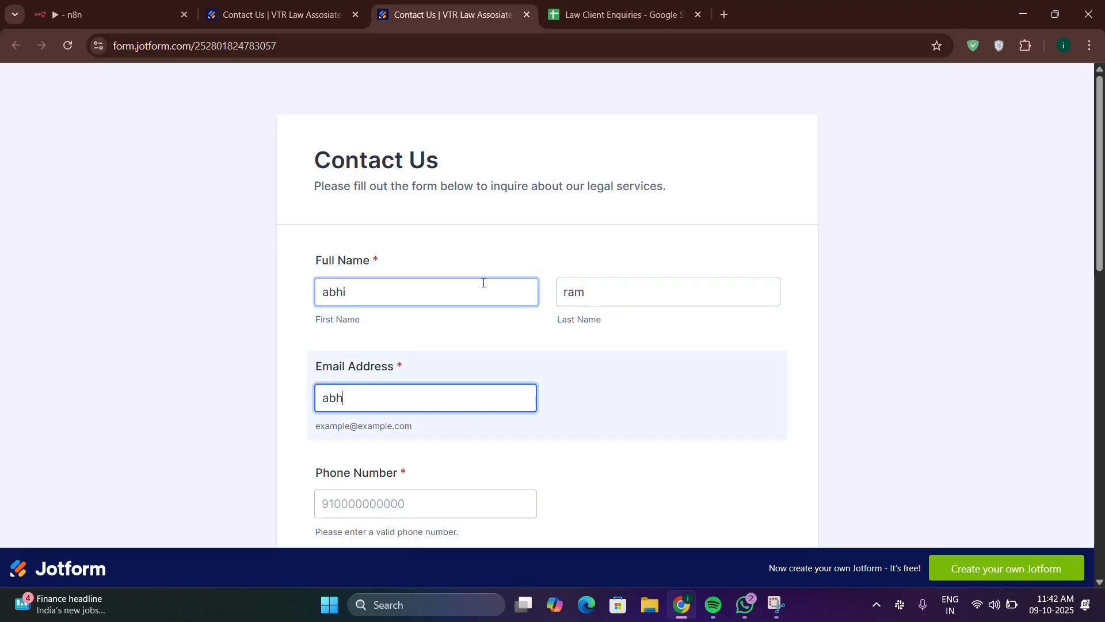
key(Tab)
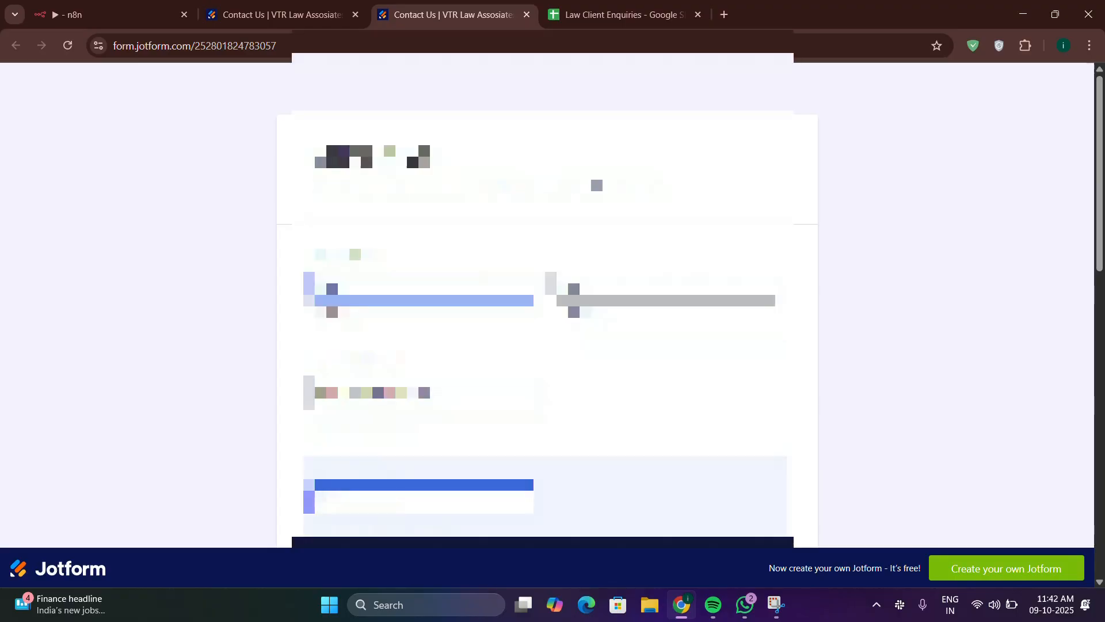
text(919999)
Step: Answer the choice question, choose Business Law, and write the message 'My partner cheated me'
scroll(505, 312, down, 1)
scroll(505, 312, down, 5)
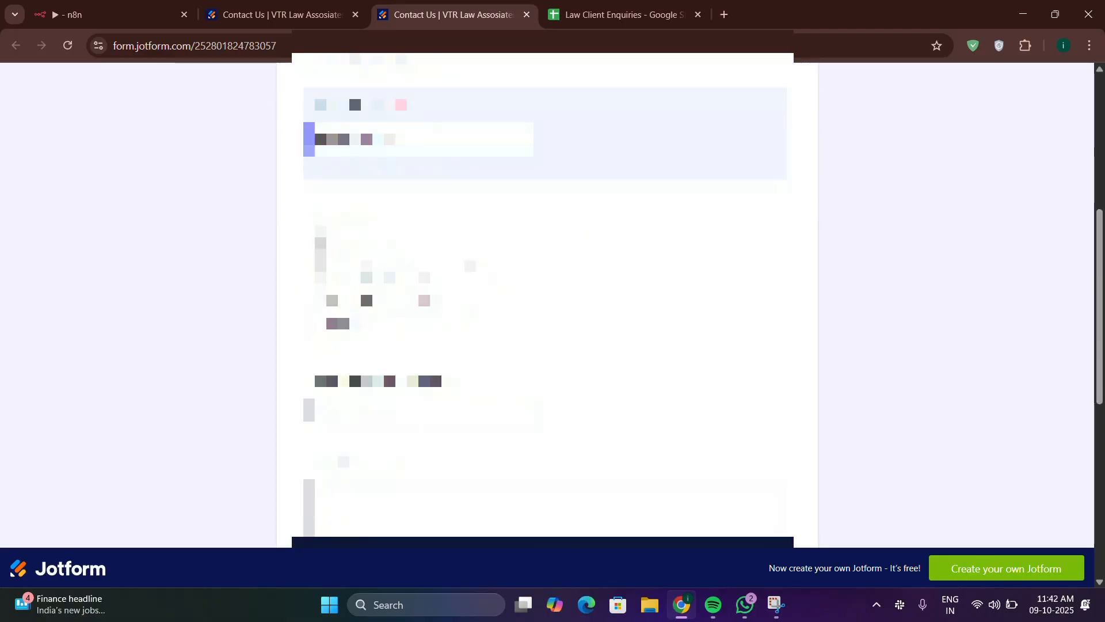
click(355, 264)
scroll(356, 264, down, 3)
click(426, 199)
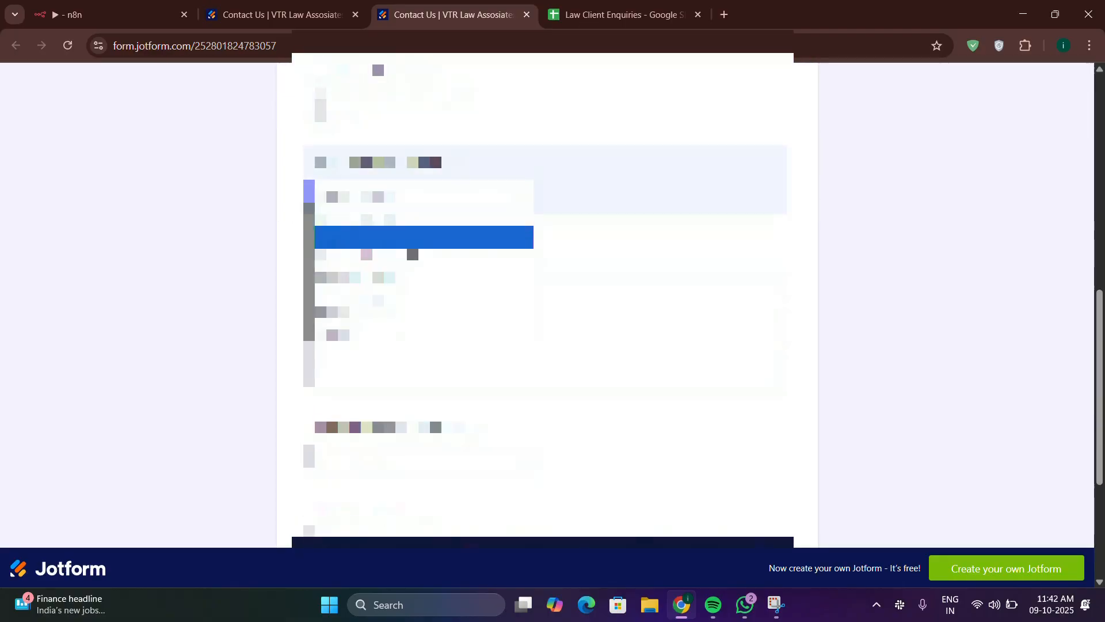
click(397, 300)
click(443, 332)
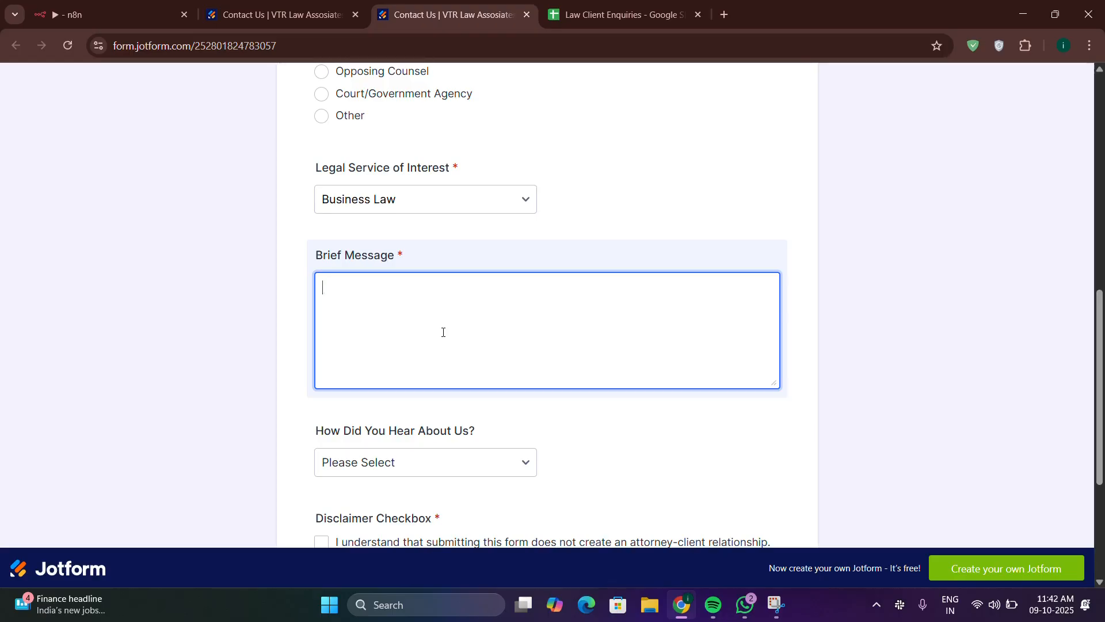
text(My partner cheated me)
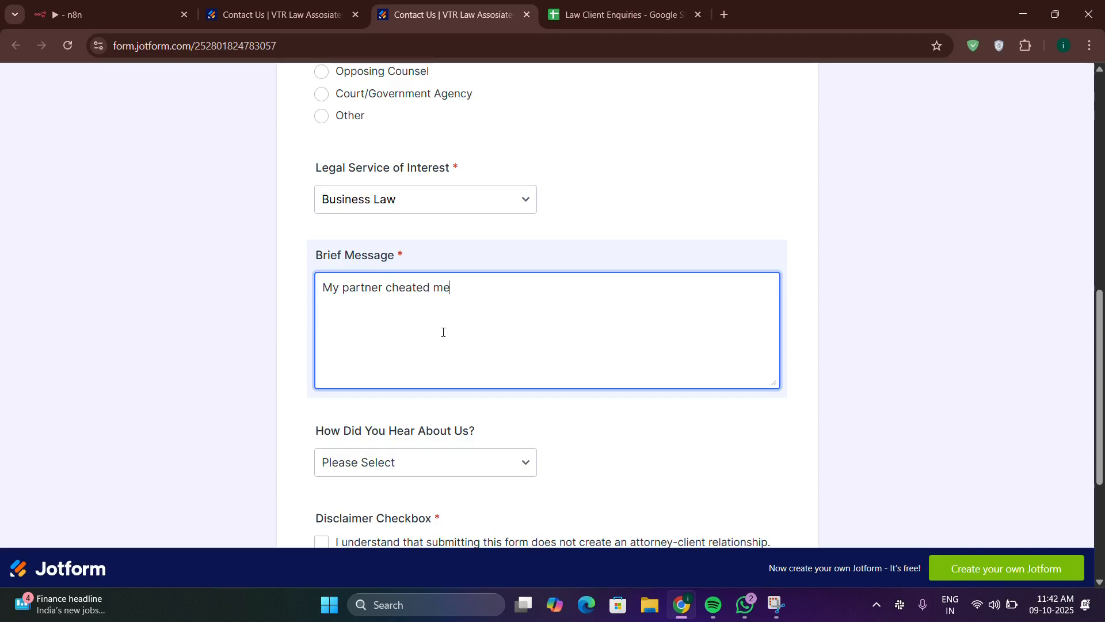
Step: Tick the attorney-client disclaimer and the WhatsApp/e-mail consent boxes, then submit the form
scroll(379, 291, down, 4)
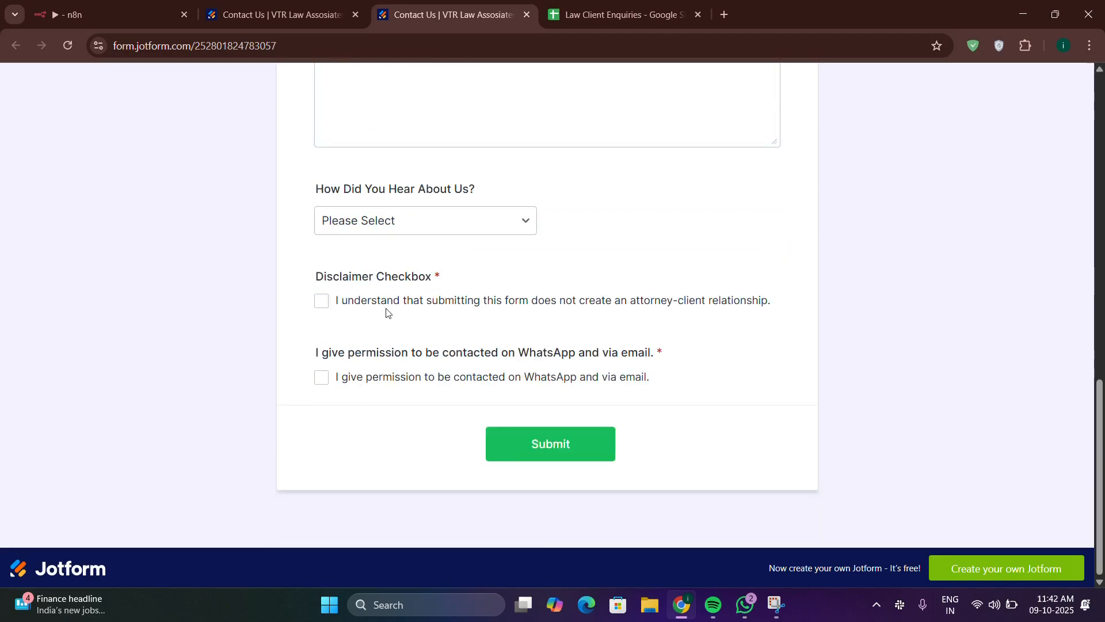
click(387, 306)
click(389, 378)
click(557, 454)
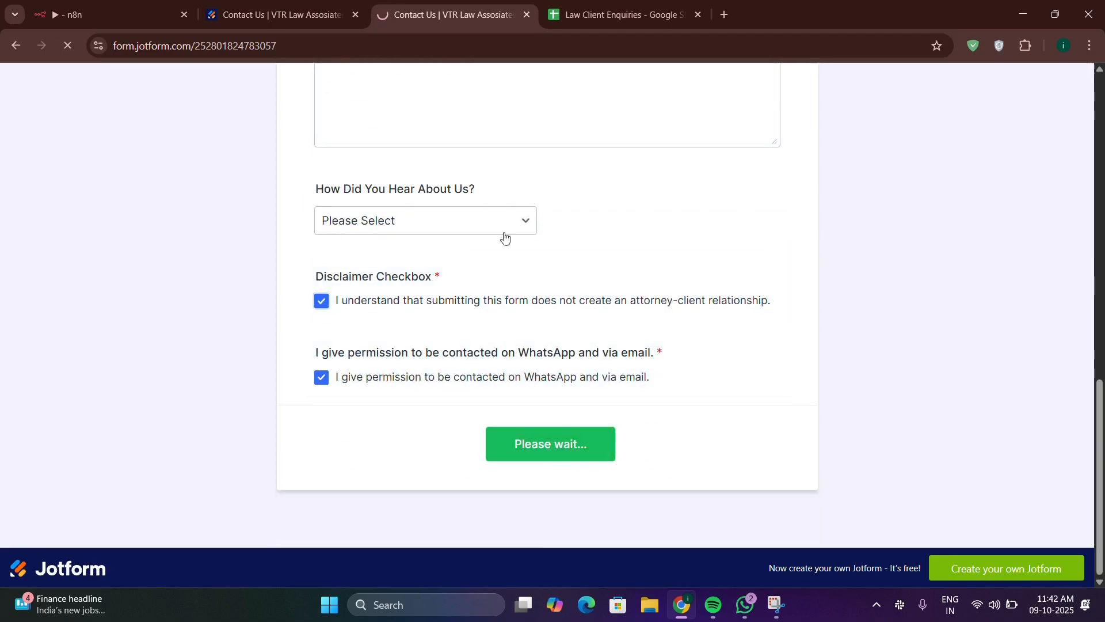
click(129, 8)
click(608, 109)
Step: Open the newest n8n execution (11:42:51) and confirm it succeeded in 7.472s
click(423, 14)
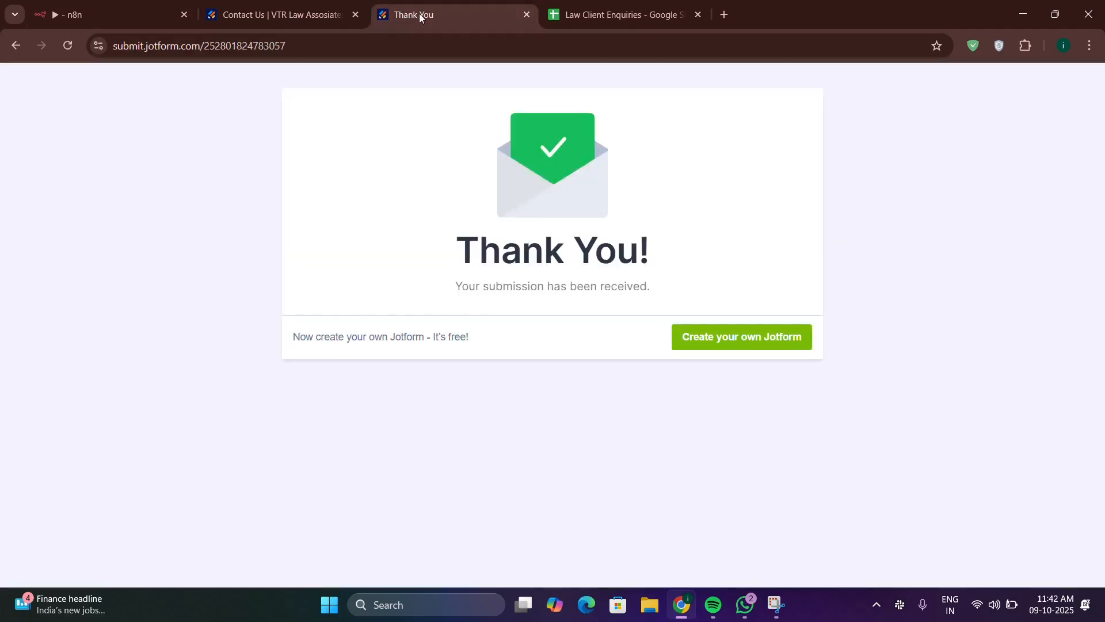
click(109, 9)
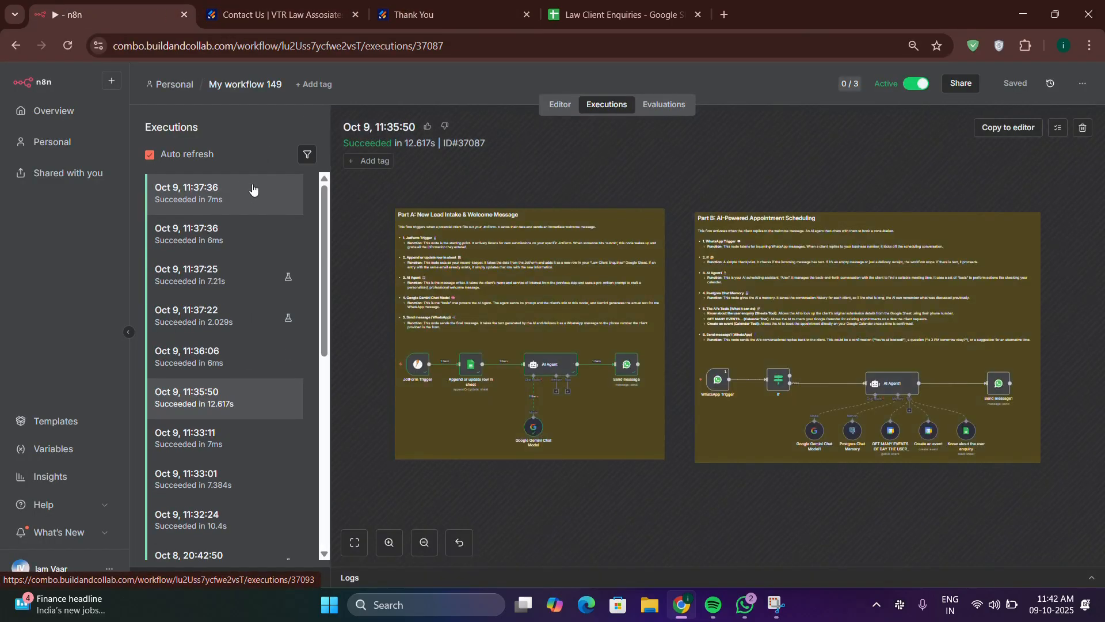
click(256, 193)
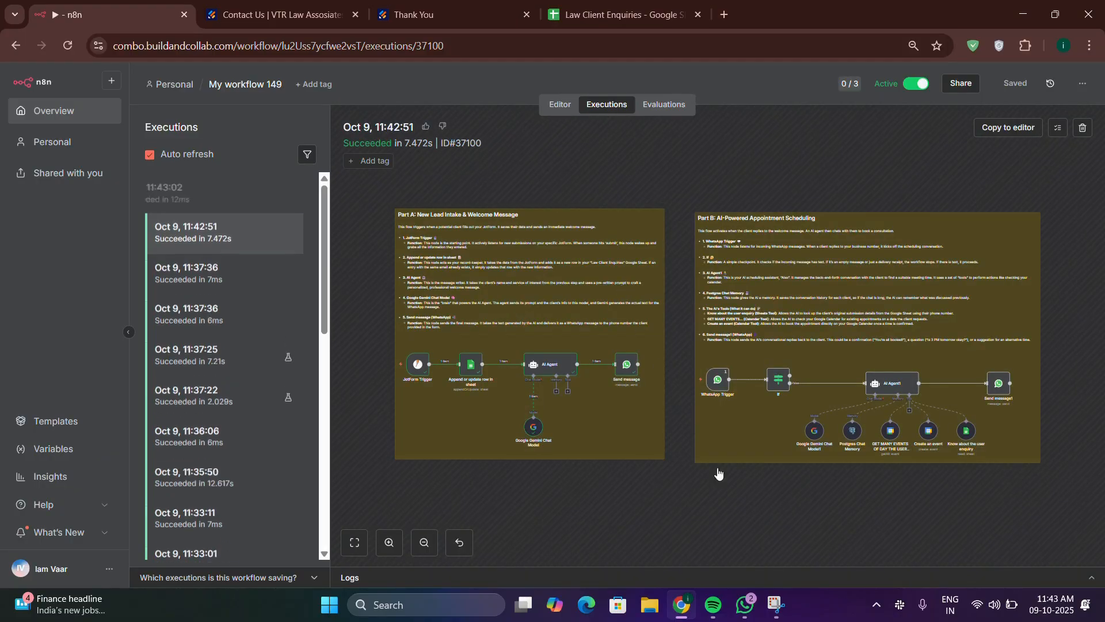
mouse_move(744, 604)
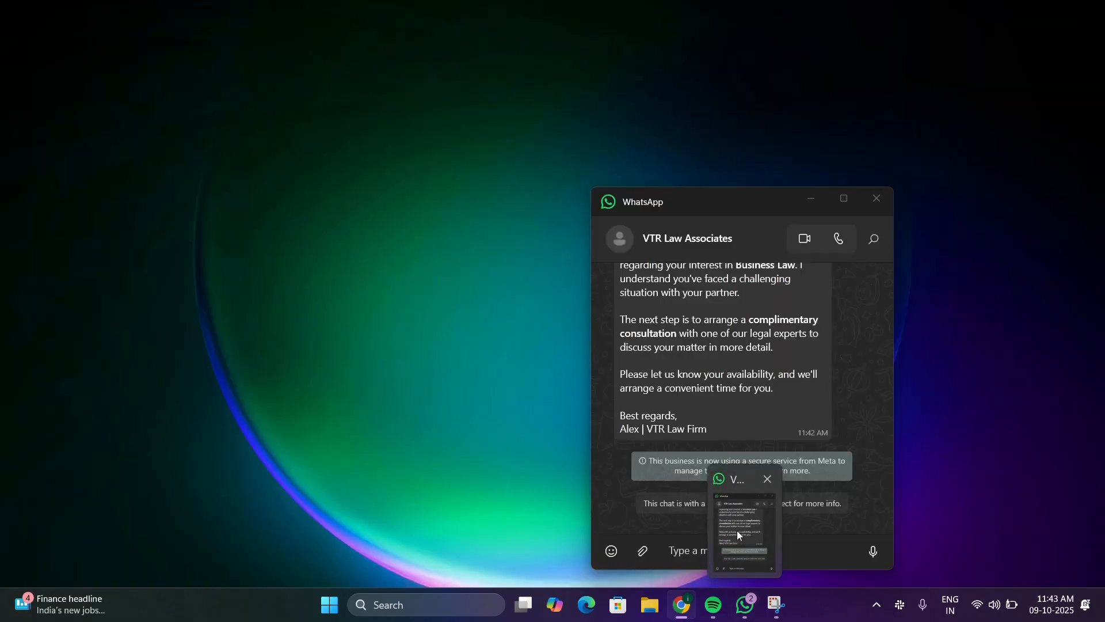
click(737, 530)
scroll(747, 352, up, 2)
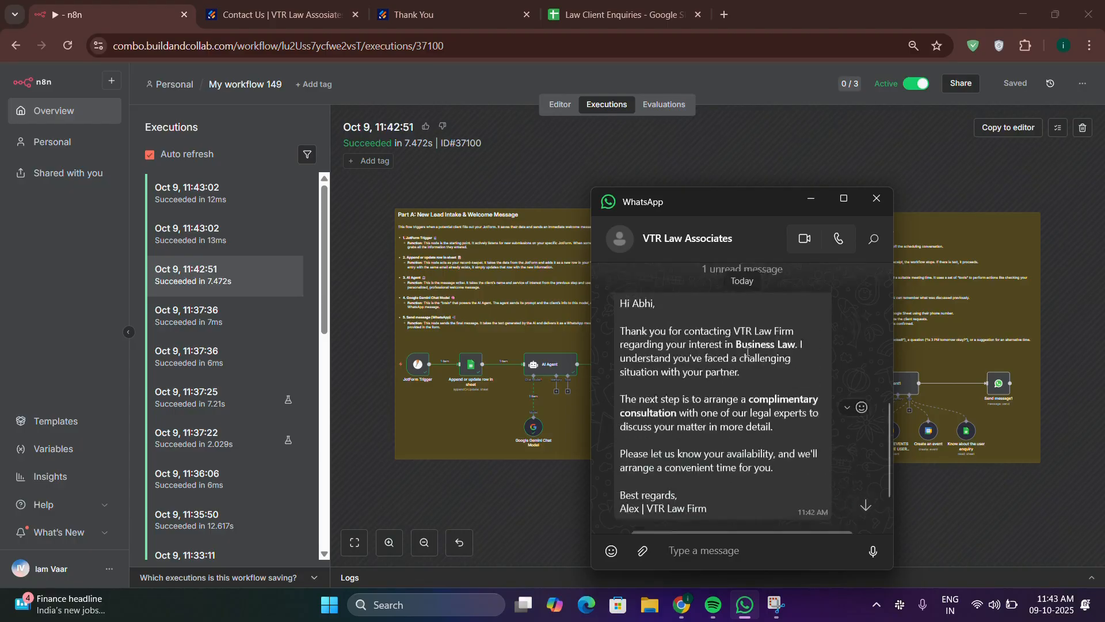
scroll(747, 352, up, 1)
scroll(743, 385, down, 1)
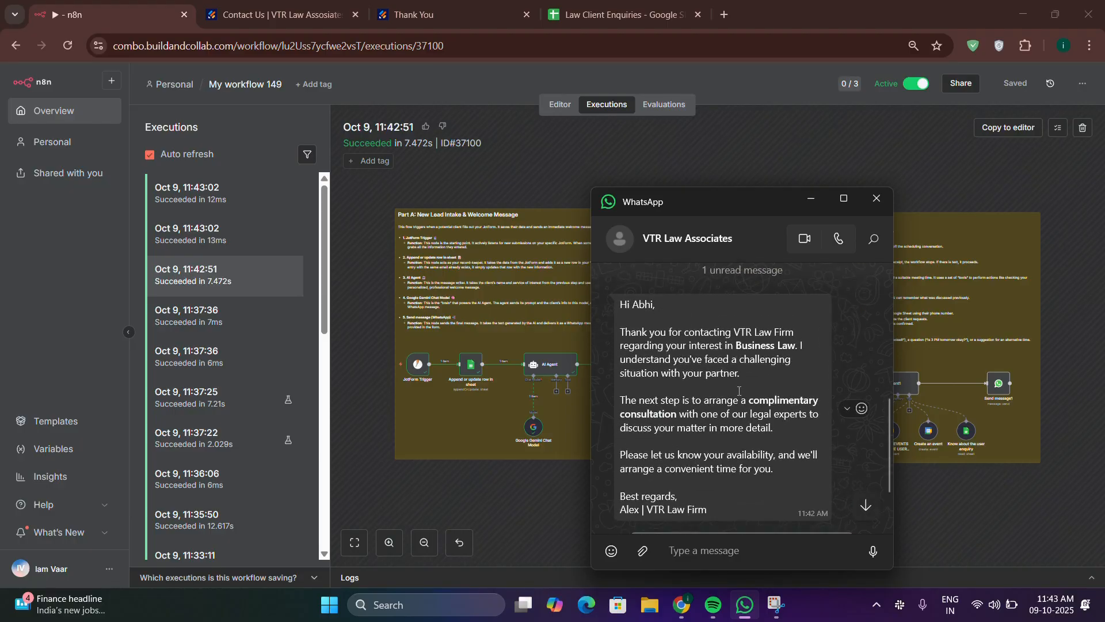
scroll(693, 349, down, 2)
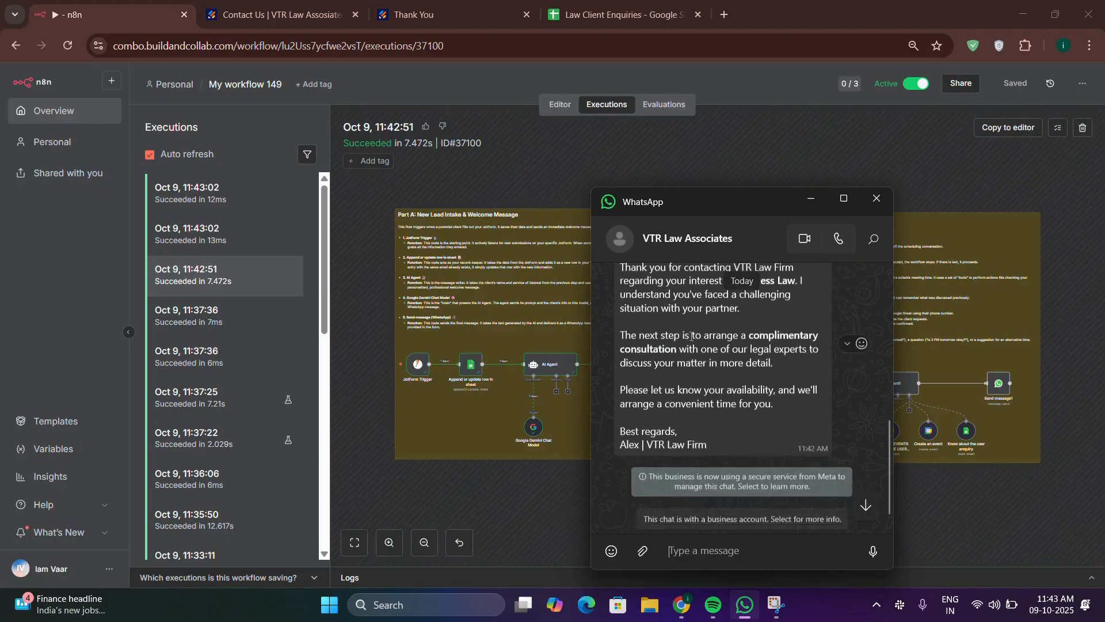
scroll(705, 350, up, 1)
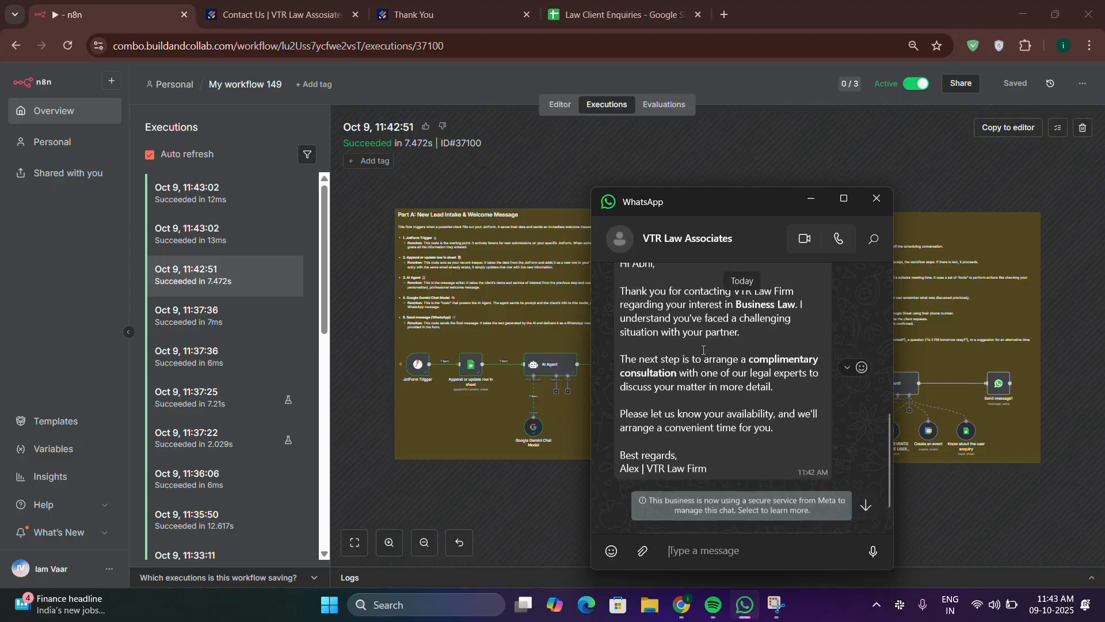
click(537, 174)
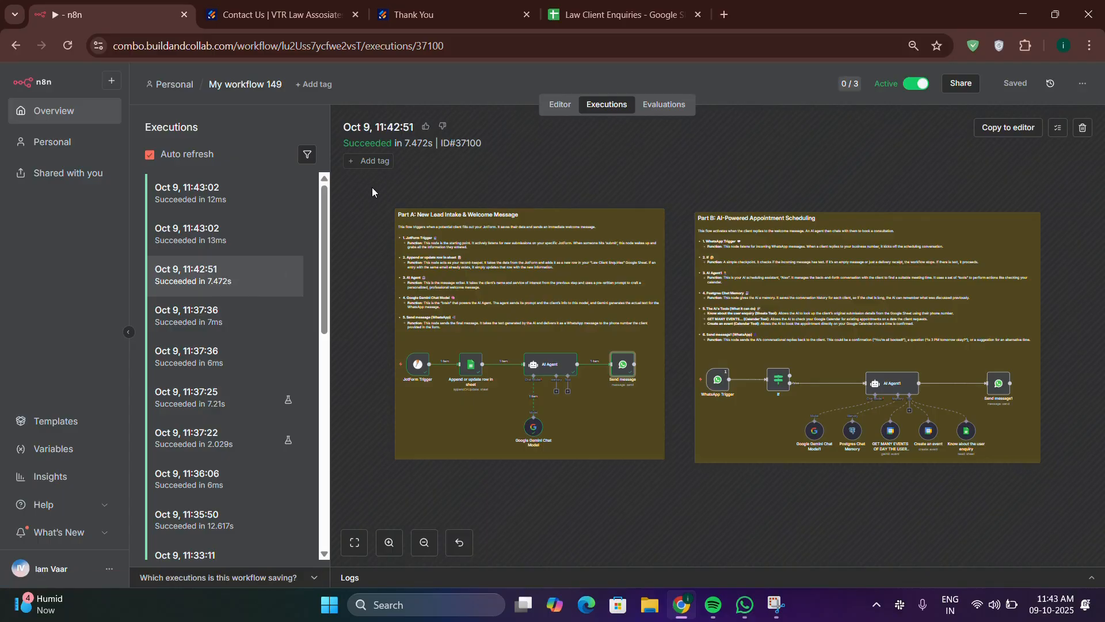
Step: Message the firm on WhatsApp asking to book a session Oct 10th past 2:00PM IST, including your e-mail
click(734, 567)
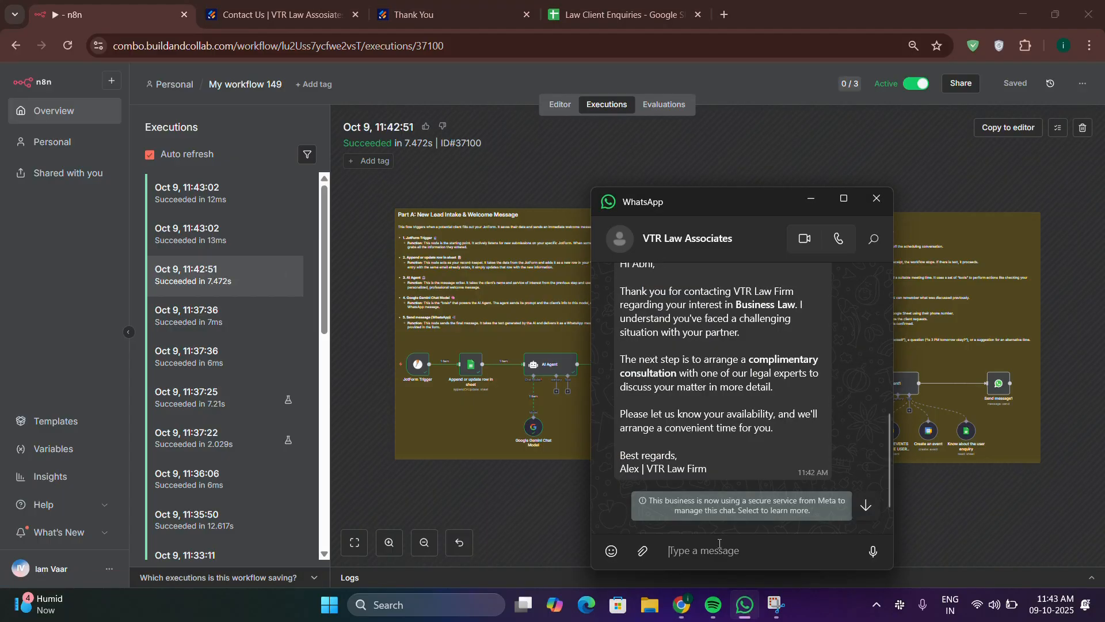
double_click(729, 361)
click(781, 387)
click(709, 551)
text(I would love to)
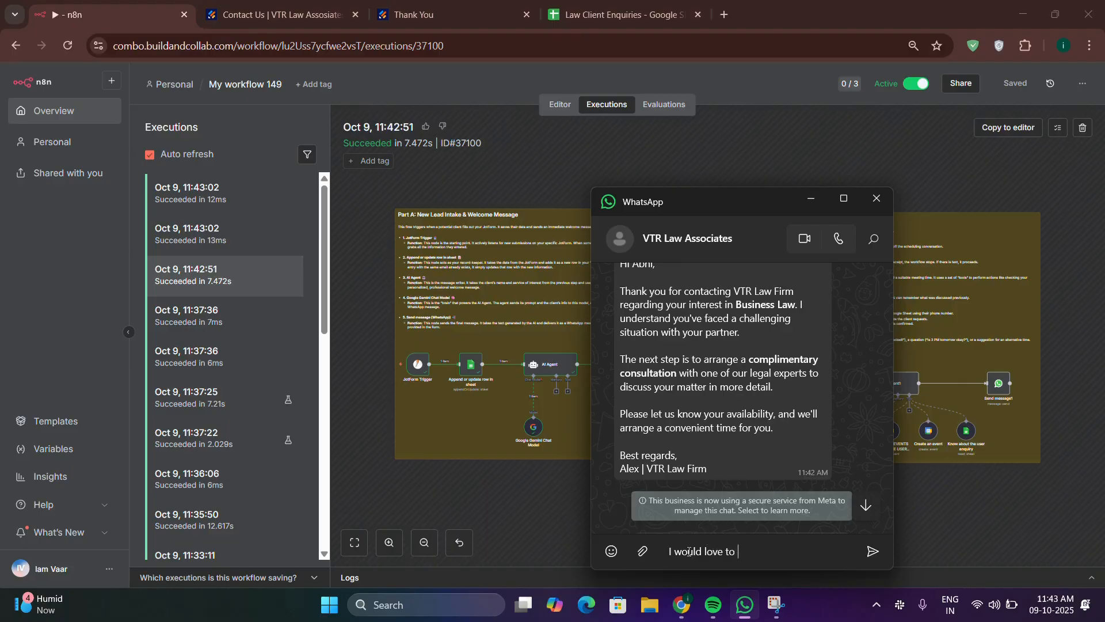
text( book a session at oct 10th pat)
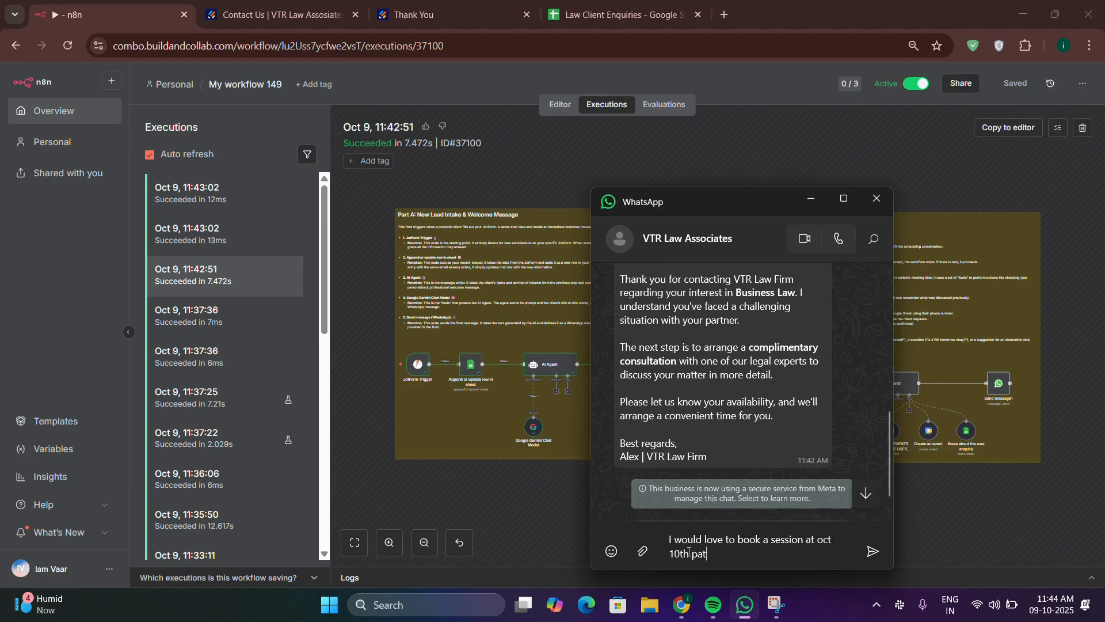
key(BackSpace)
text(st 2:00PM IST)
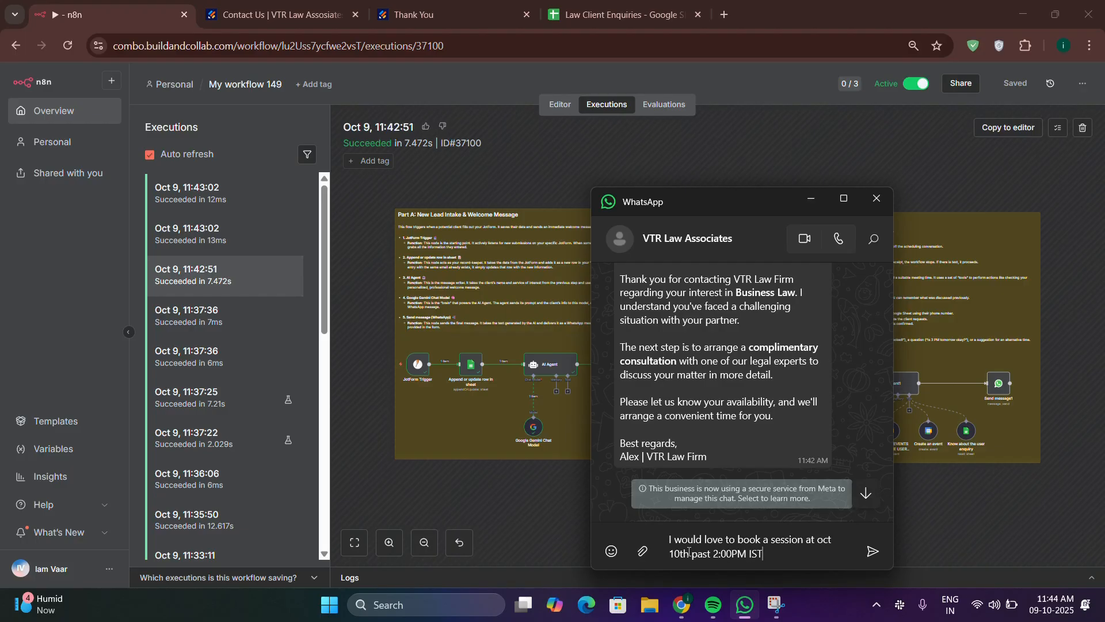
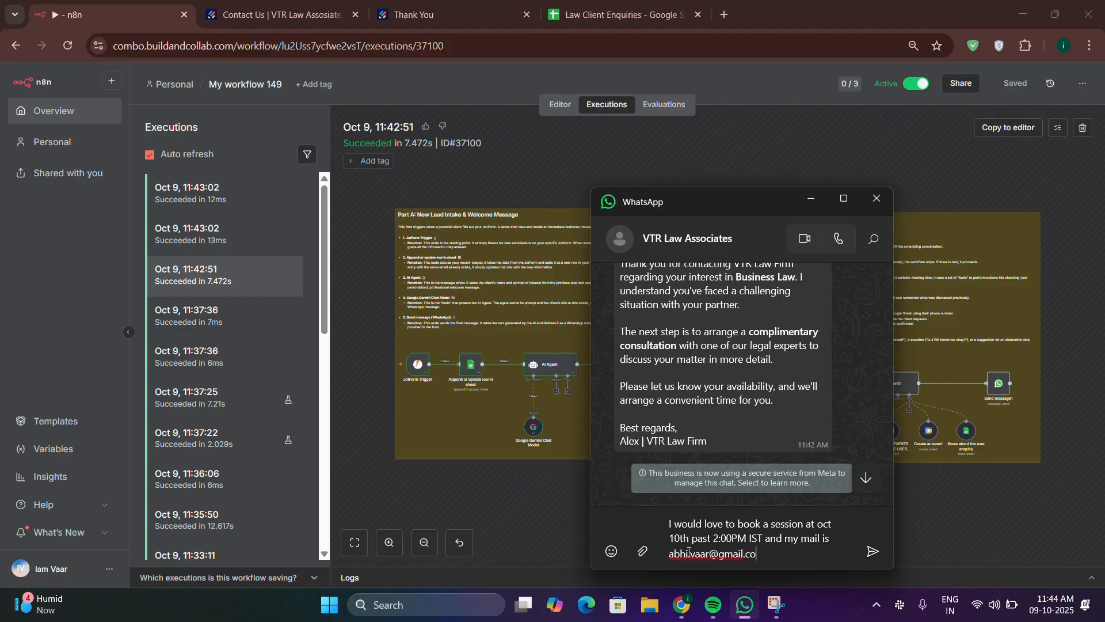
key(Return)
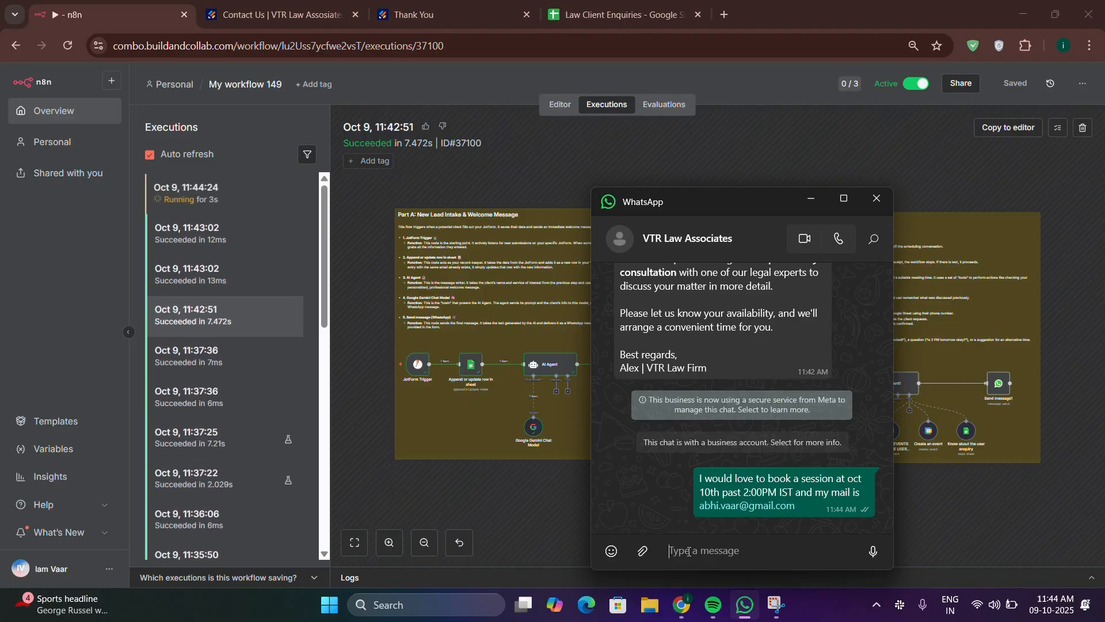
click(187, 214)
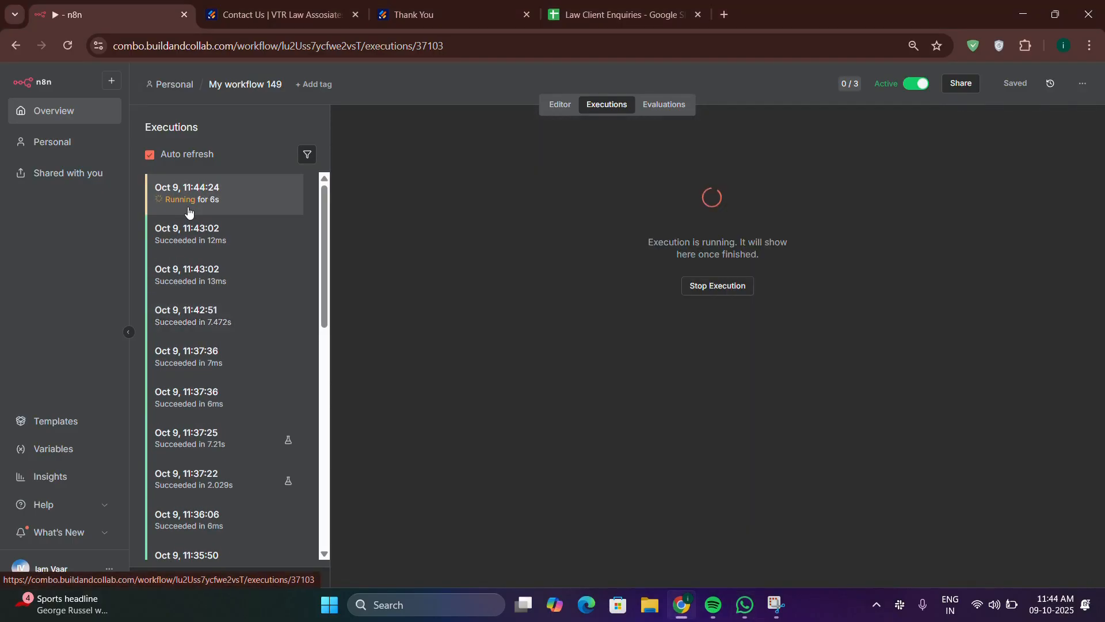
Step: Reply 'Yeah book it' in the WhatsApp chat to accept the Oct 10th 2:00 PM IST slot
click(742, 613)
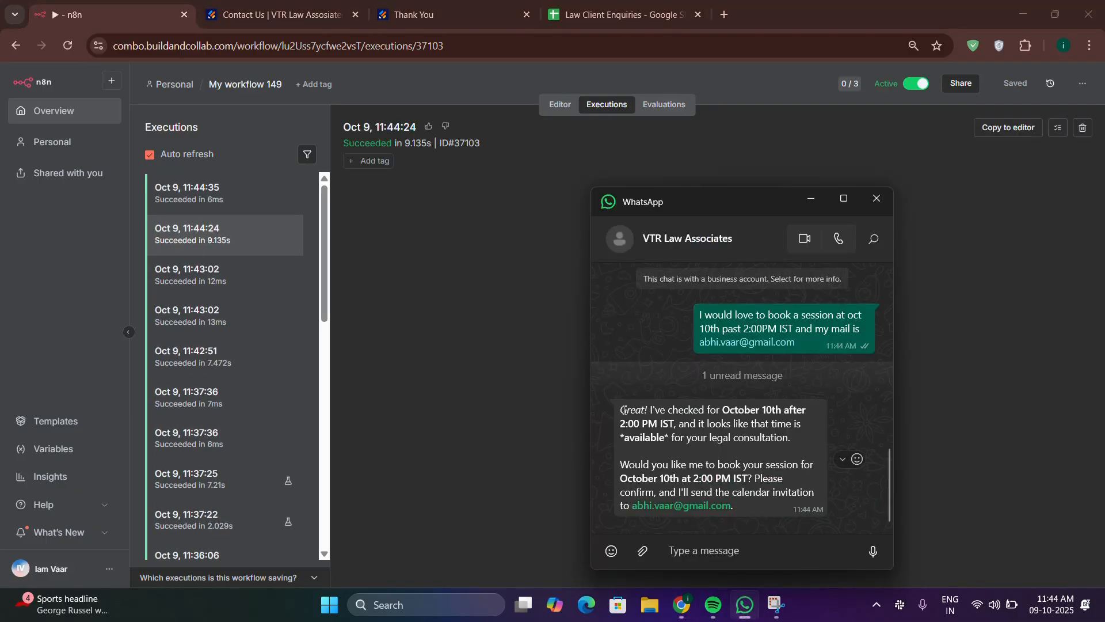
double_click(624, 410)
click(802, 456)
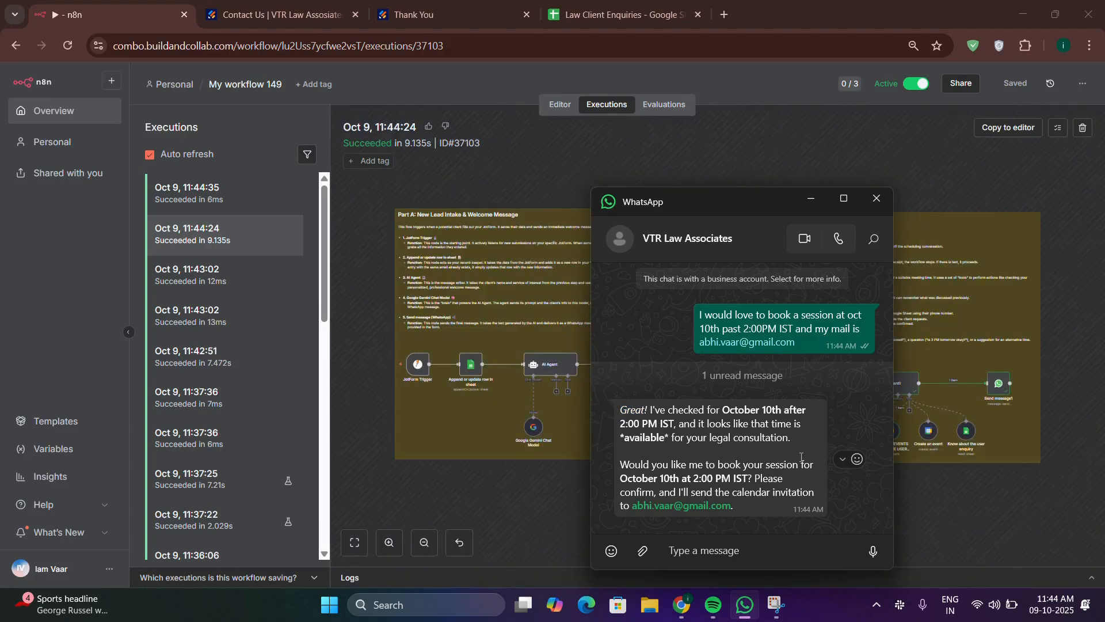
click(764, 560)
text(Yeah bo)
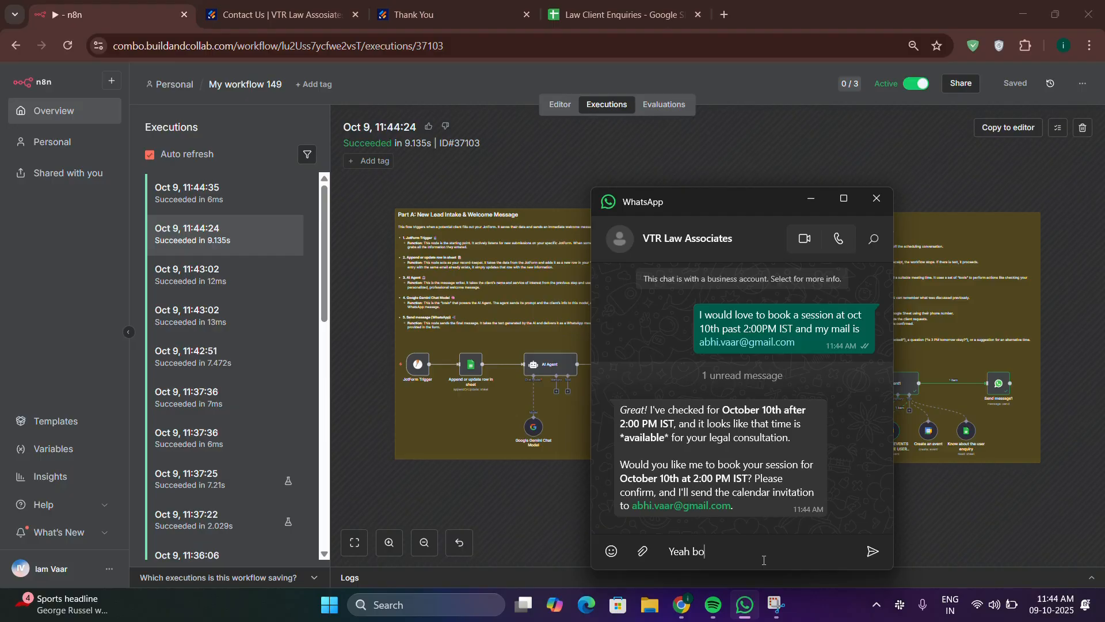
text(ok it)
key(Return)
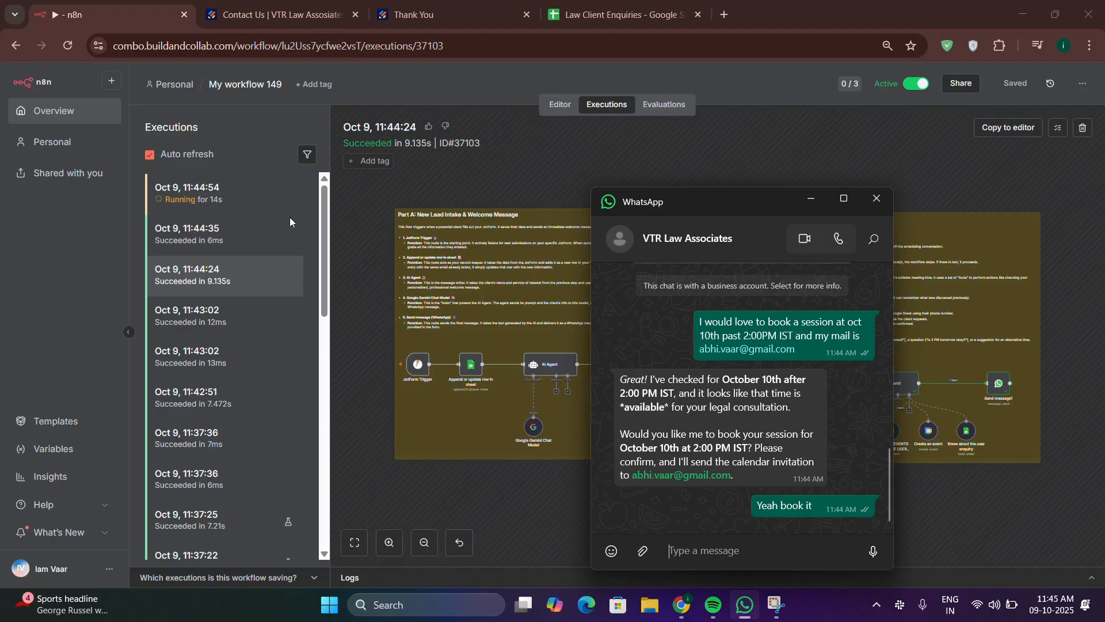
Step: Reply 'oct 10th after 10PM IST' as the alternative time, then inspect the latest n8n run
click(217, 201)
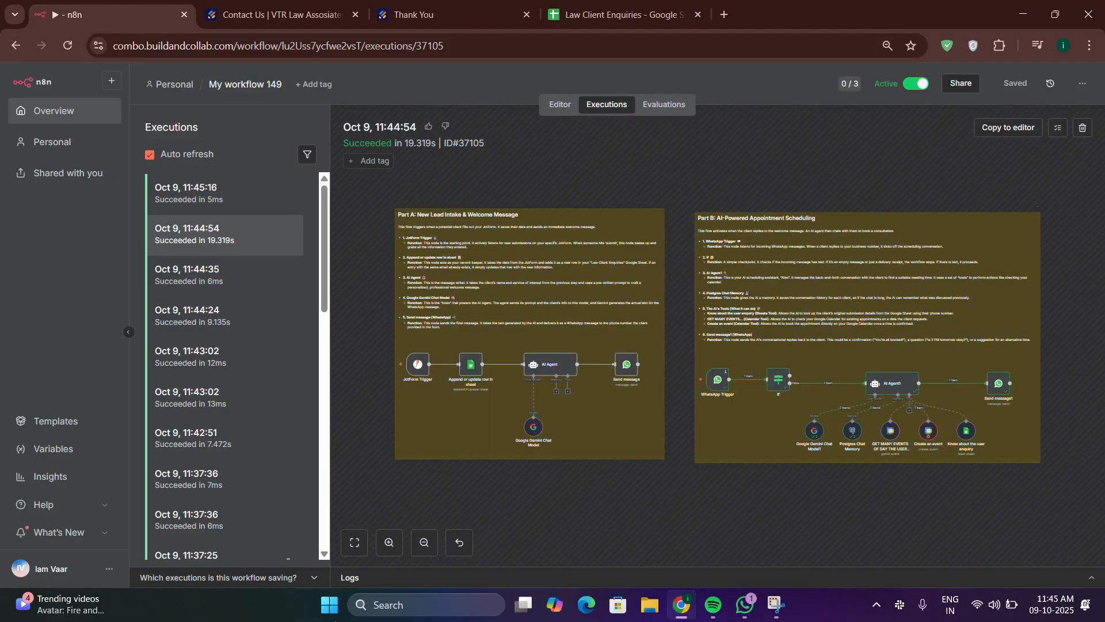
click(748, 611)
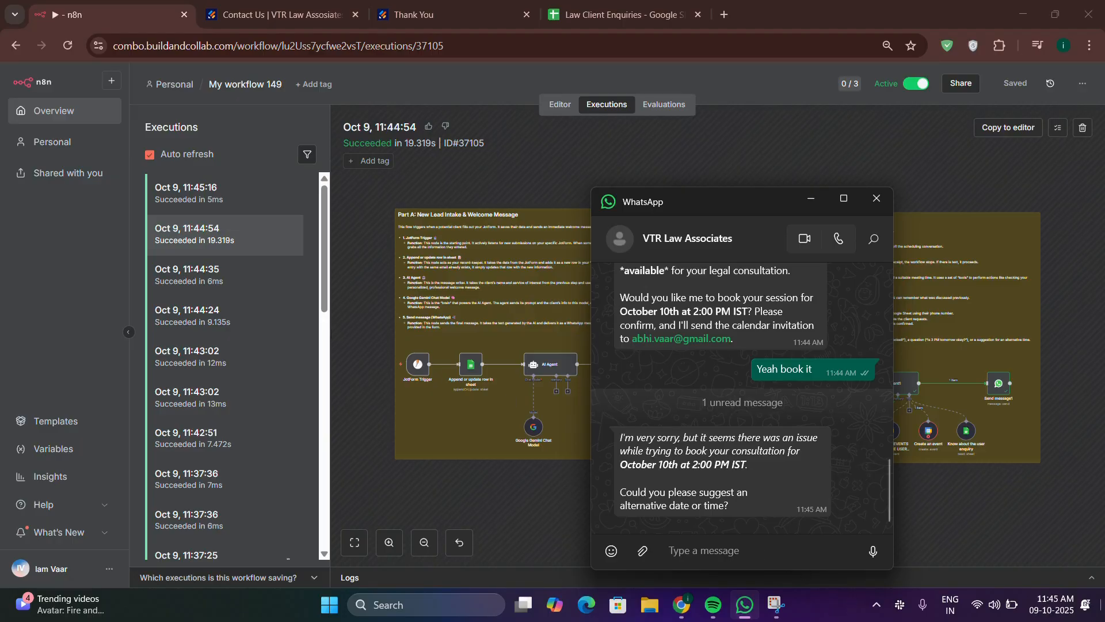
text(oct 10th)
text(after 10)
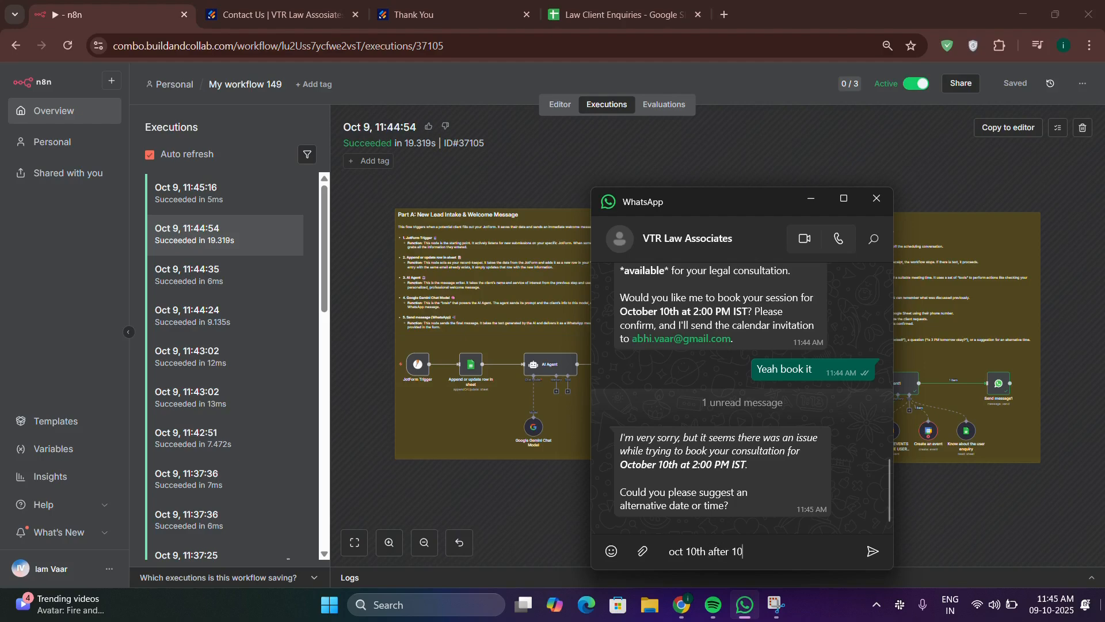
text(PM IST)
key(Return)
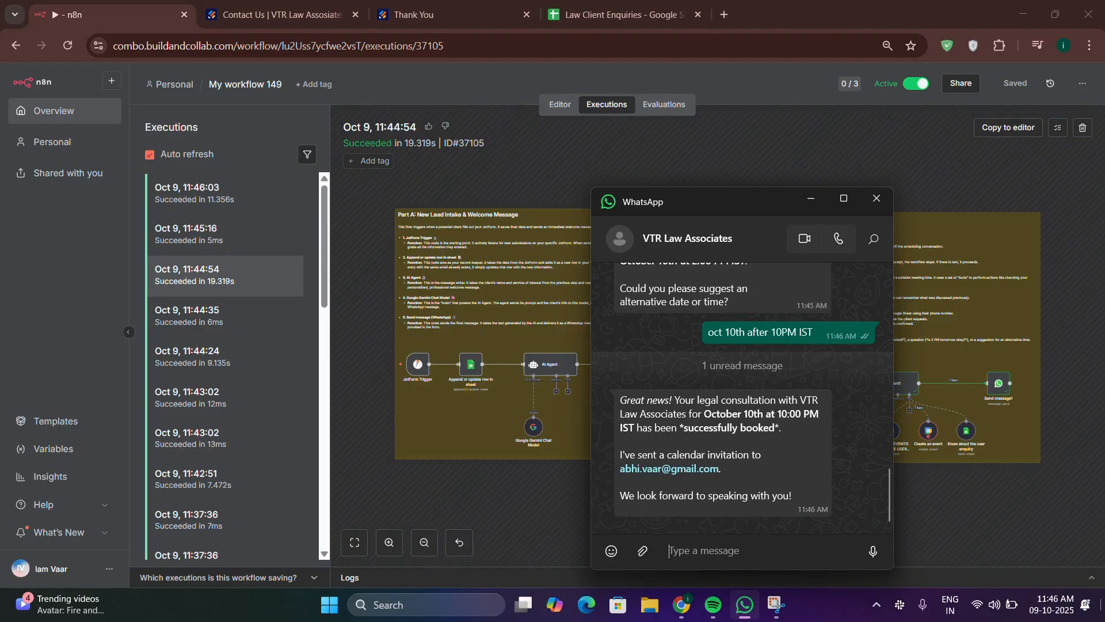
click(251, 194)
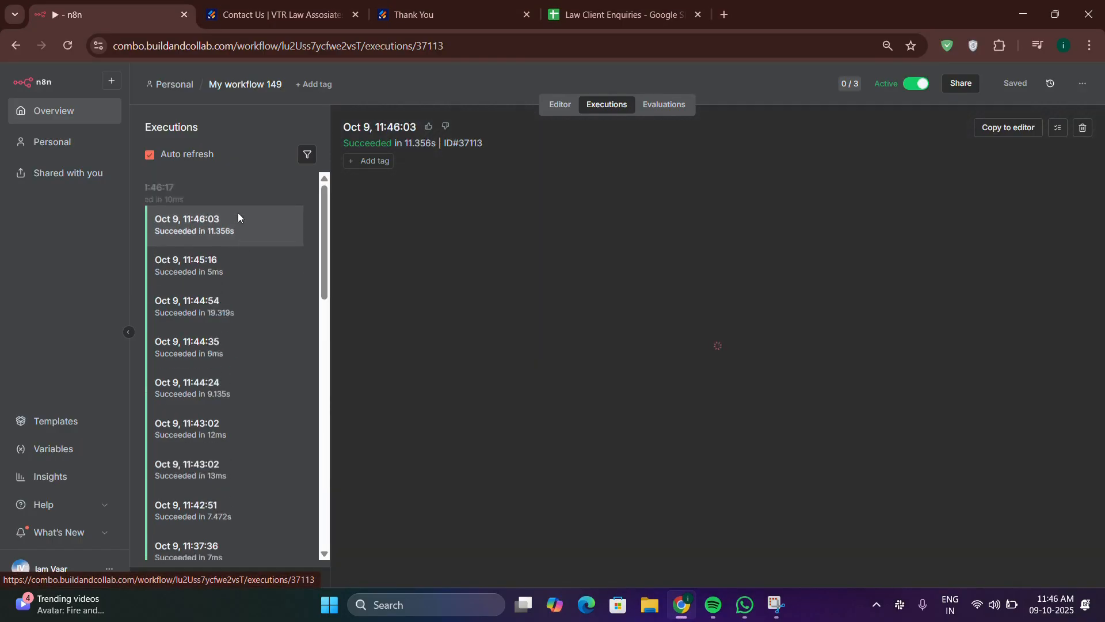